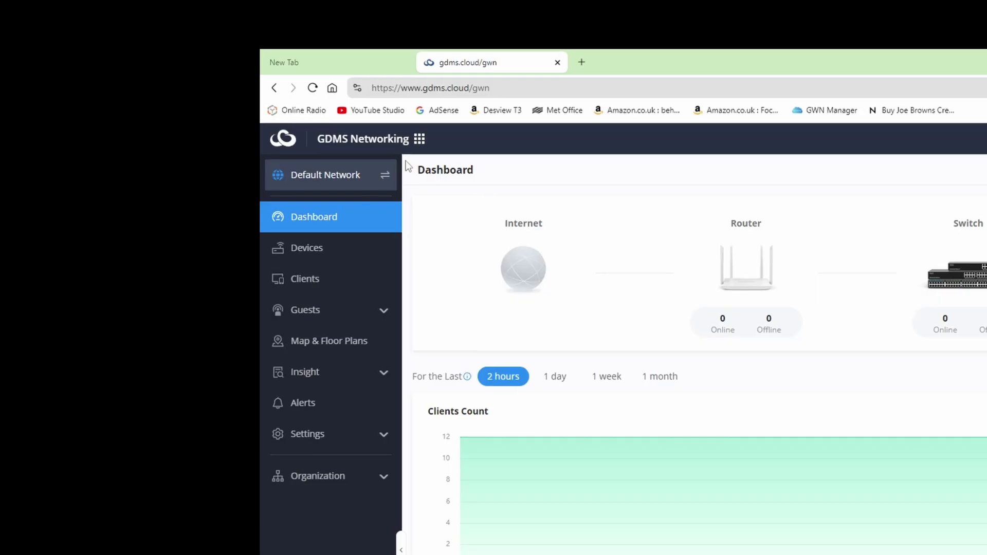
- Switch from GDMS Networking to the GDMS Unified Communications dashboard through the product grid
{"action": "left_click", "coordinate": [54, 54]}
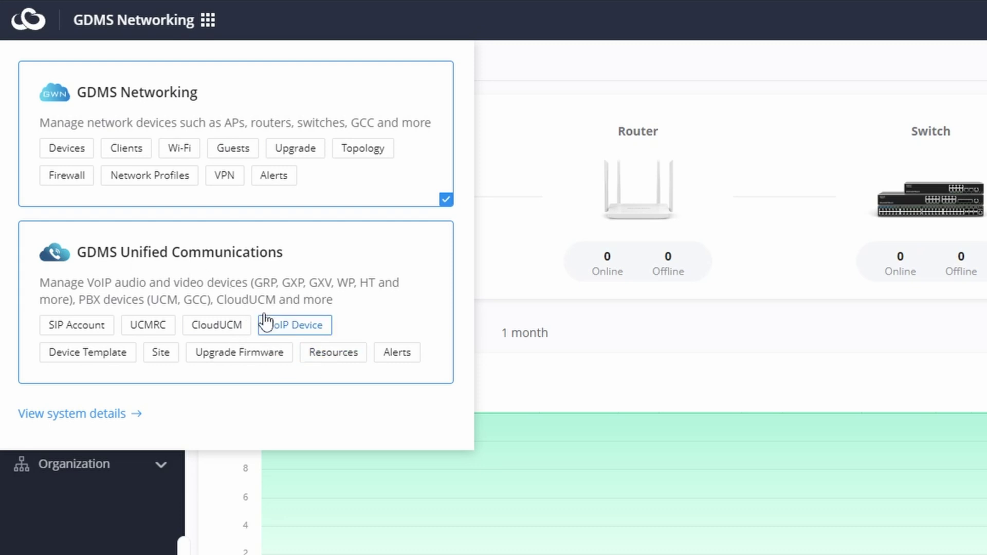
{"action": "left_click", "coordinate": [169, 277]}
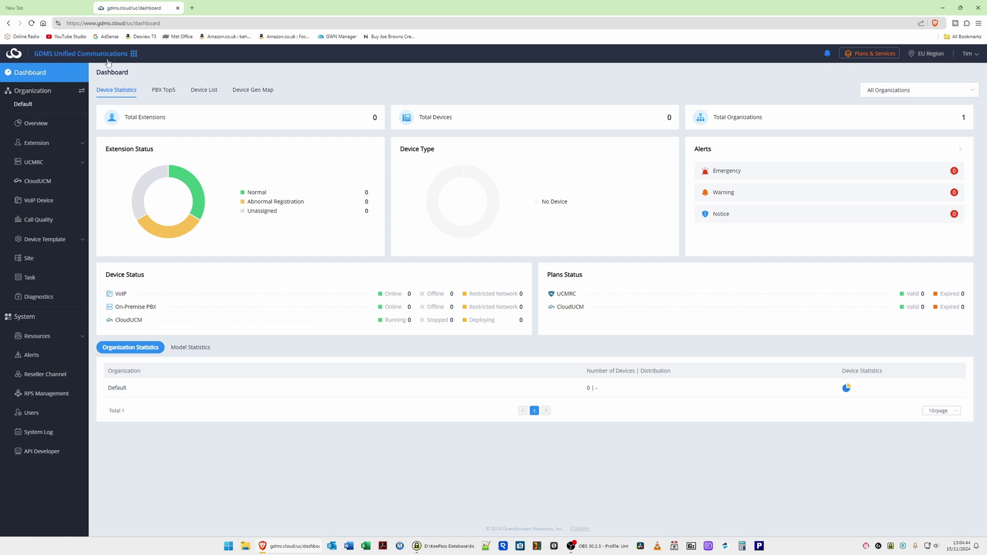
- Return from Unified Communications to the GDMS Networking dashboard through the product grid
{"action": "left_click", "coordinate": [80, 56]}
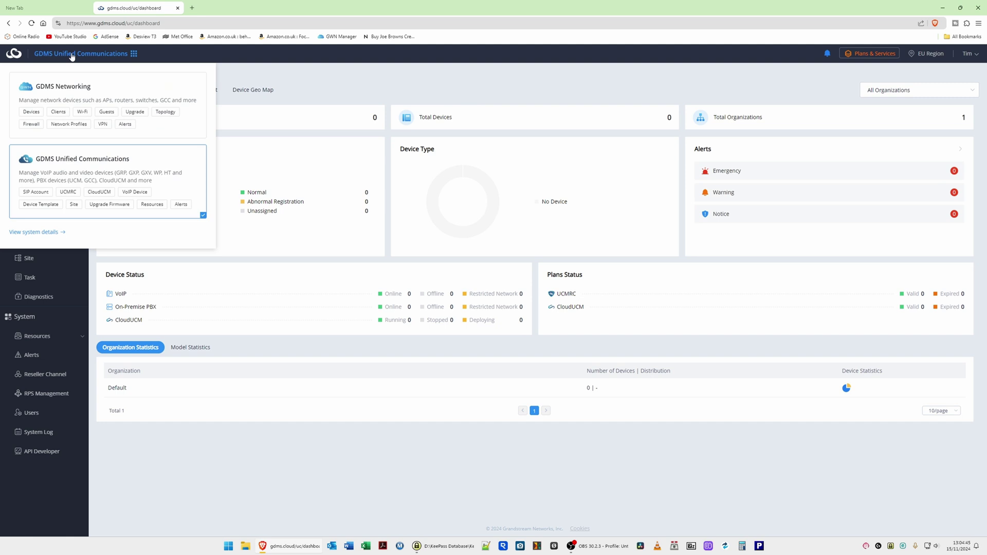
{"action": "left_click", "coordinate": [84, 88]}
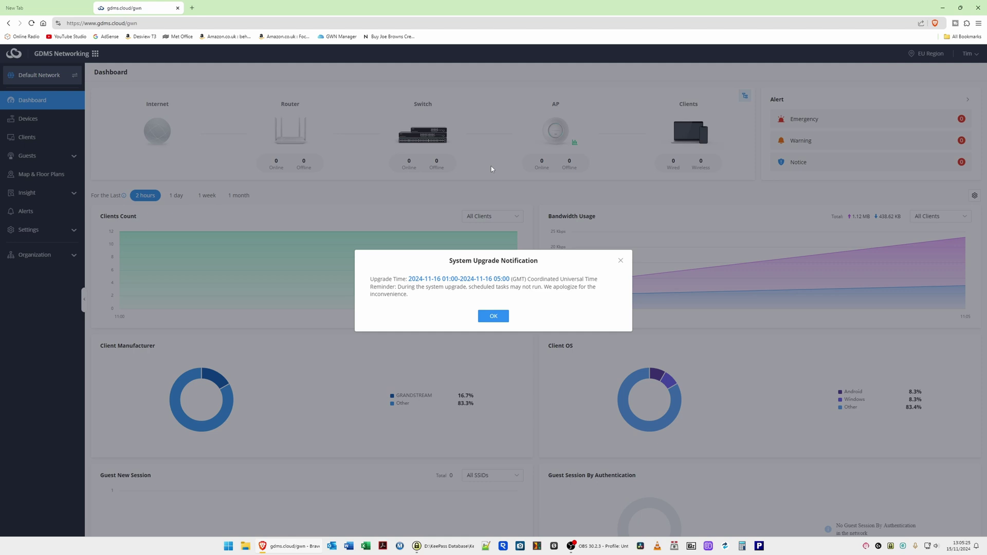
- Dismiss the 2024-11-16 system upgrade notice and bring up the empty Devices list
{"action": "left_click", "coordinate": [494, 317]}
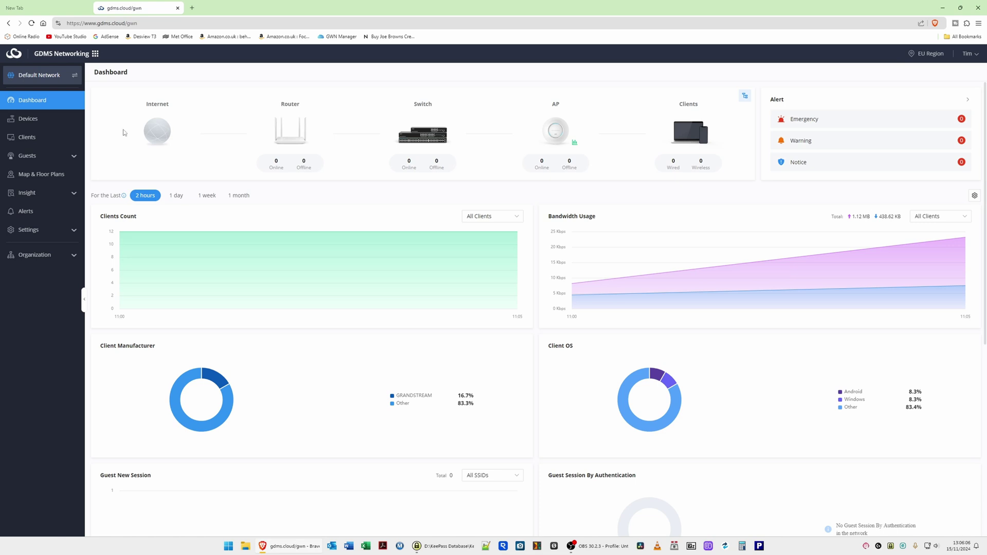
{"action": "left_click", "coordinate": [28, 121]}
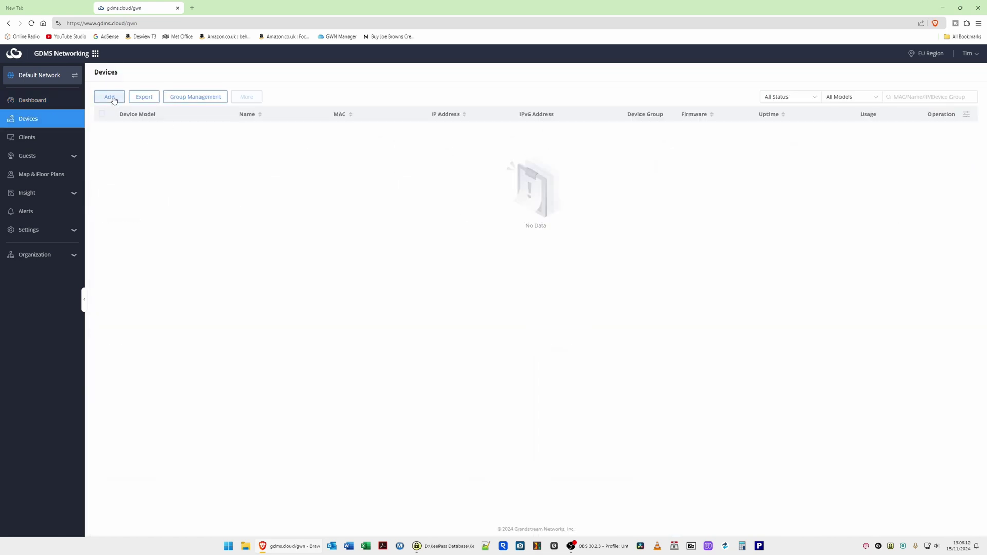
- Start a new device entry and name it ROUT01
{"action": "left_click", "coordinate": [110, 97]}
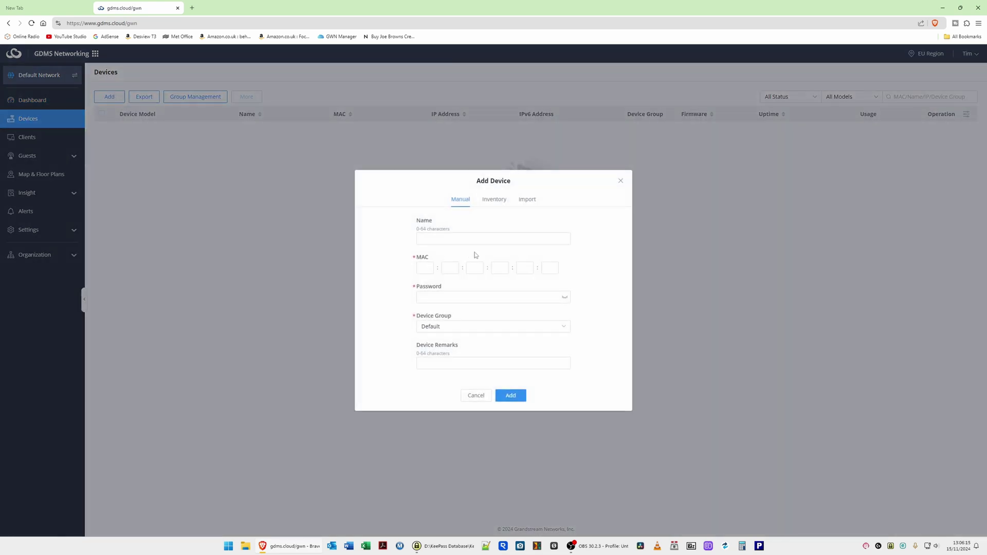
{"action": "left_click", "coordinate": [546, 267]}
{"action": "left_click", "coordinate": [495, 236]}
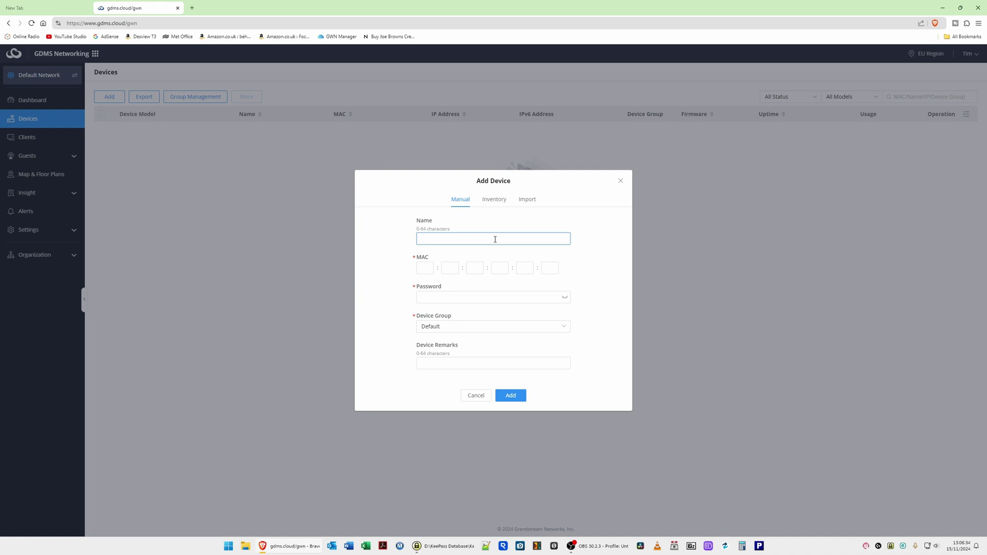
{"action": "type", "text": "ROUT01"}
- Enter the router's MAC address and paste its device password
{"action": "left_click", "coordinate": [425, 268]}
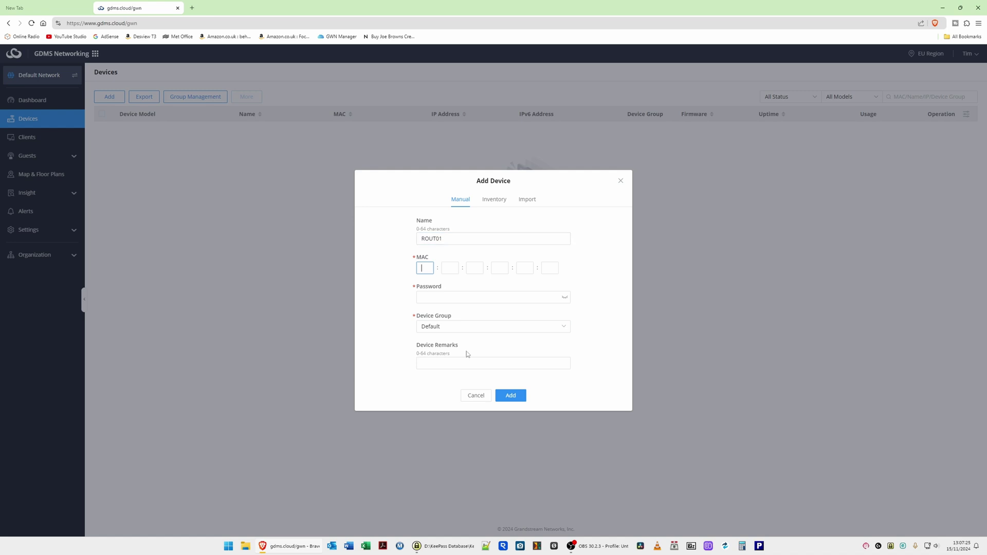
{"action": "left_click", "coordinate": [600, 283]}
{"action": "left_click", "coordinate": [451, 298]}
{"action": "left_click", "coordinate": [449, 514]}
{"action": "left_click", "coordinate": [426, 296]}
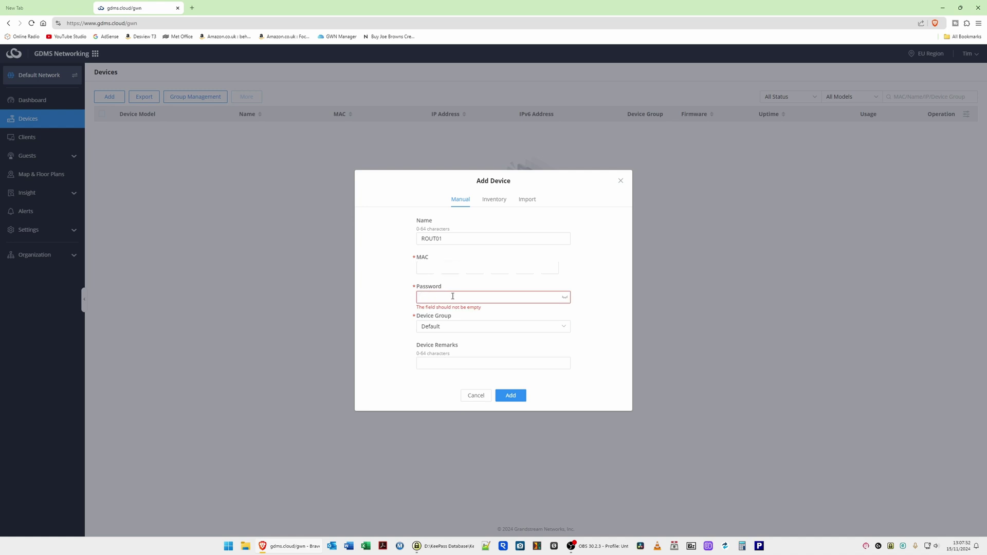
{"action": "key", "text": "ctrl+v"}
- Keep the device group as Default and leave the remarks empty
{"action": "left_click", "coordinate": [554, 329]}
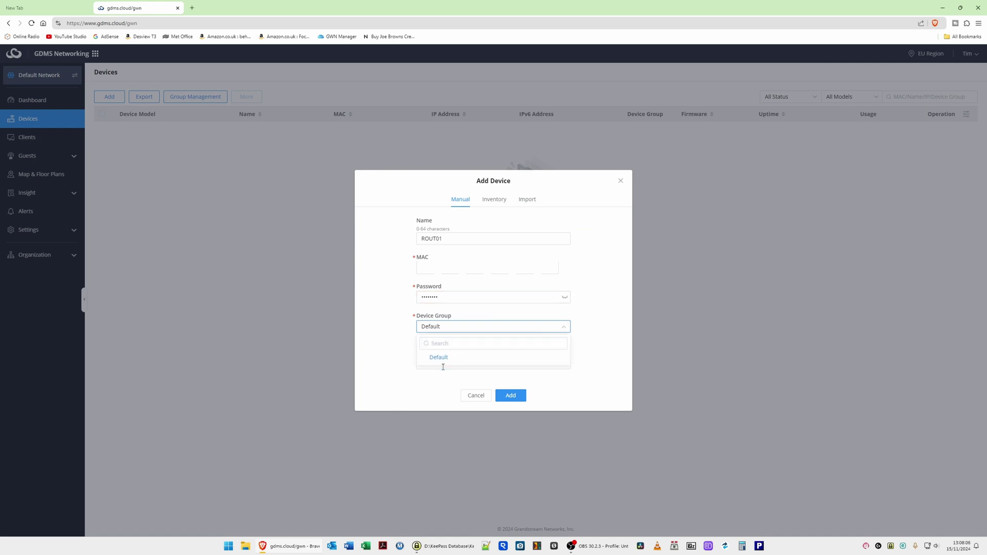
{"action": "left_click", "coordinate": [478, 330]}
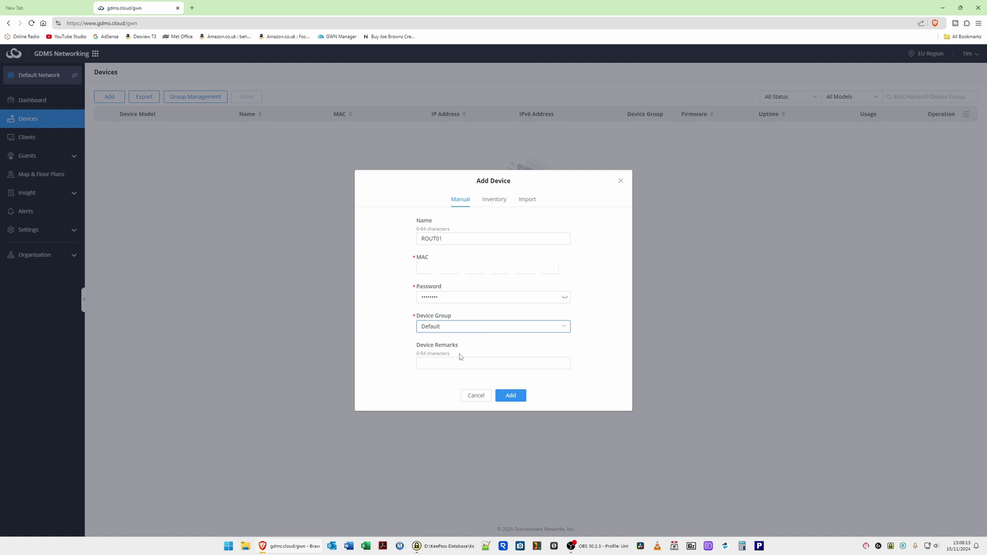
{"action": "left_click", "coordinate": [442, 362]}
{"action": "left_click", "coordinate": [586, 400]}
- Add the GWN7003 router ROUT01 with this network's SSID assignment unticked
{"action": "left_click", "coordinate": [517, 400]}
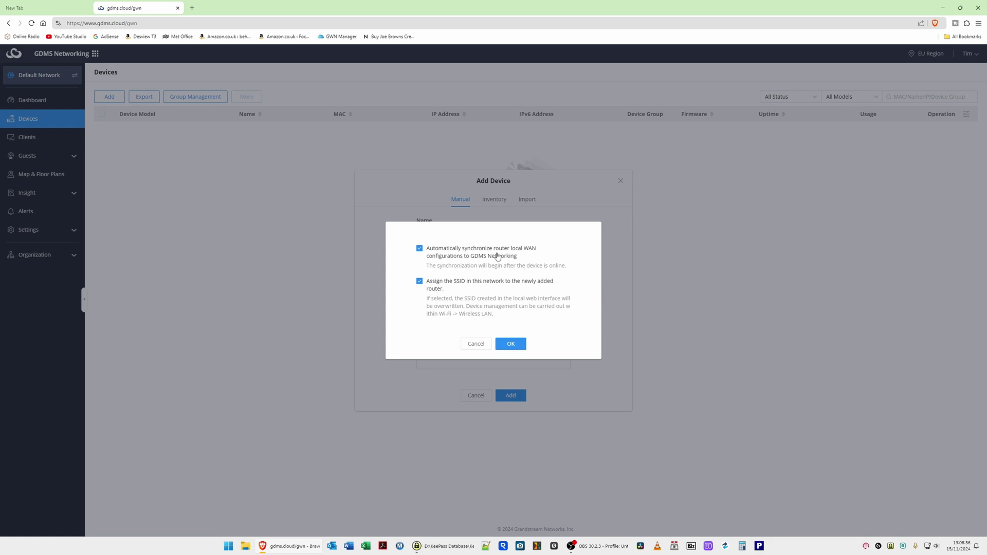
{"action": "left_click", "coordinate": [420, 282]}
{"action": "left_click", "coordinate": [514, 343]}
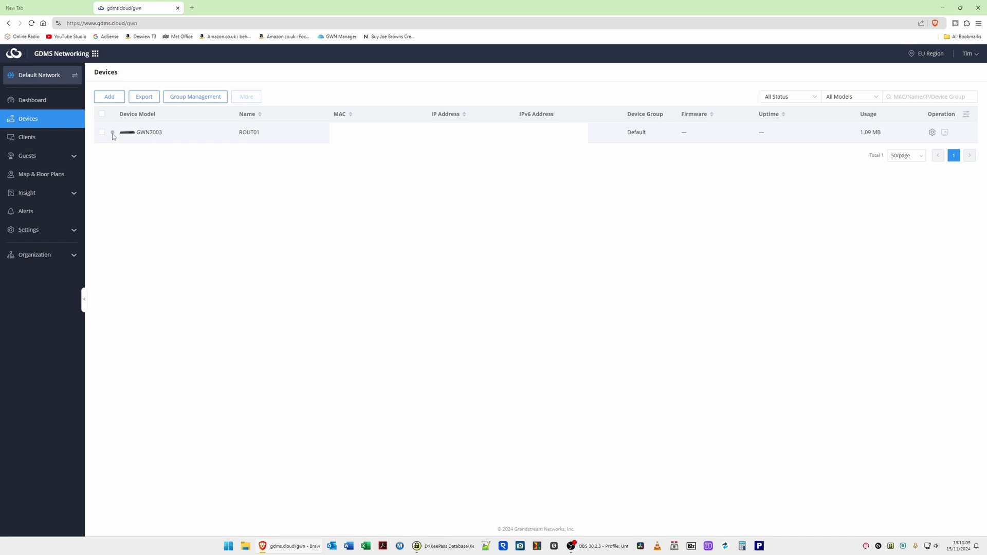
{"action": "mouse_move", "coordinate": [114, 135]}
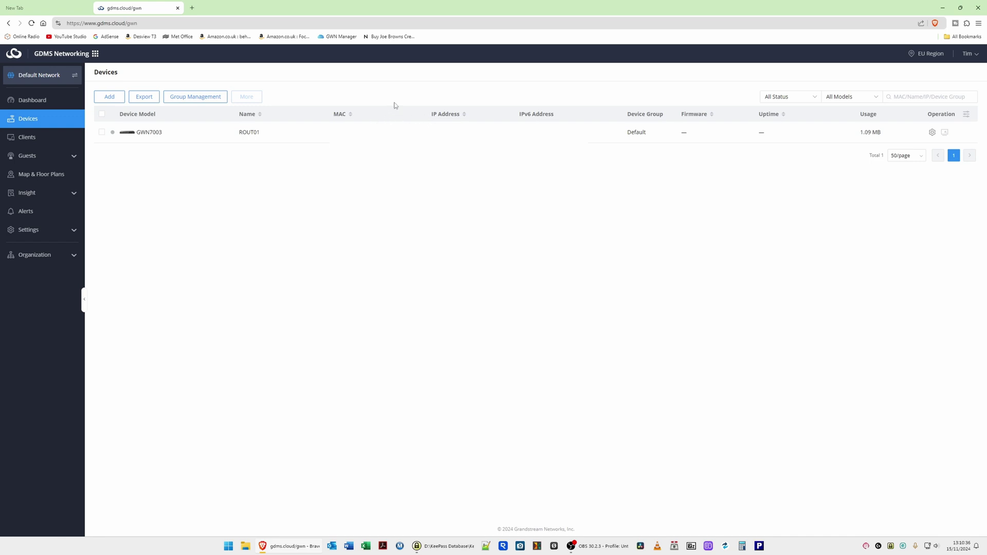
- Add the switch SWIT01 (GWN7813) with its name, MAC address and password
{"action": "left_click", "coordinate": [112, 99]}
{"action": "left_click", "coordinate": [489, 236]}
{"action": "type", "text": "SWIT0"}
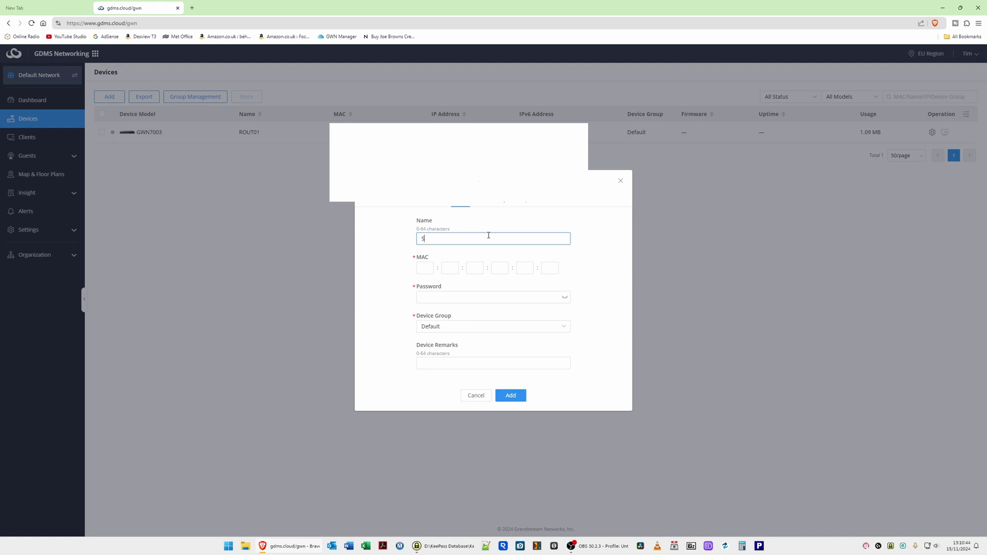
{"action": "type", "text": "1"}
{"action": "left_click", "coordinate": [459, 299]}
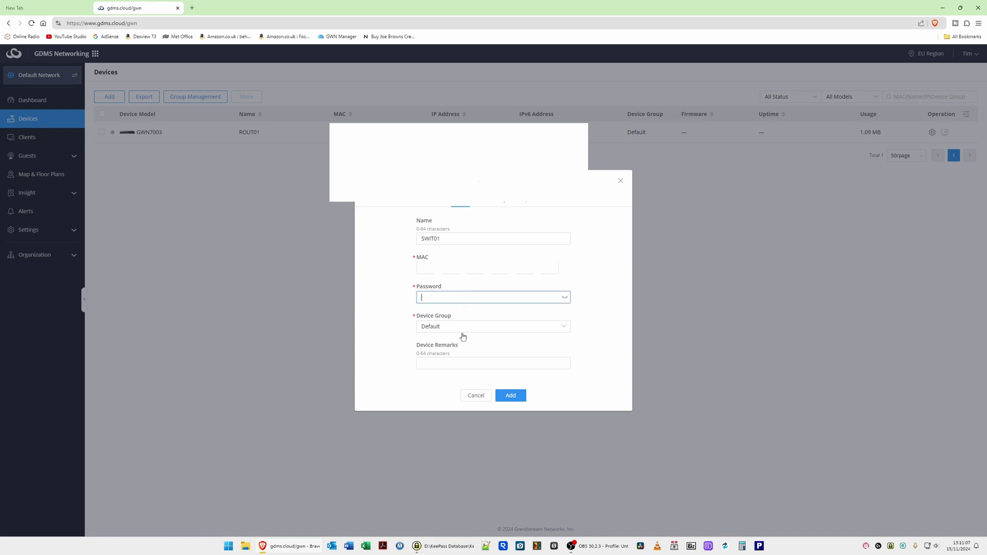
{"action": "mouse_move", "coordinate": [452, 551]}
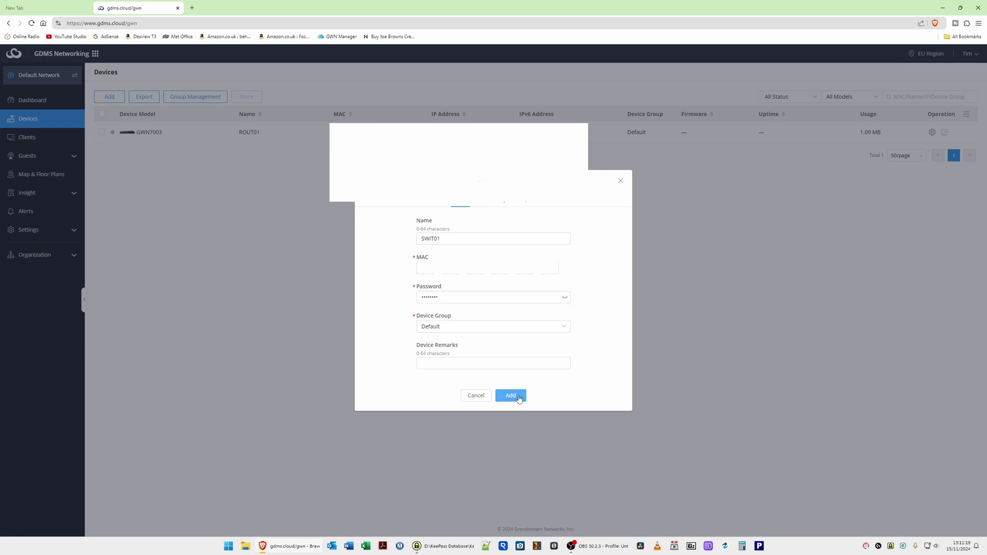
{"action": "left_click", "coordinate": [518, 396]}
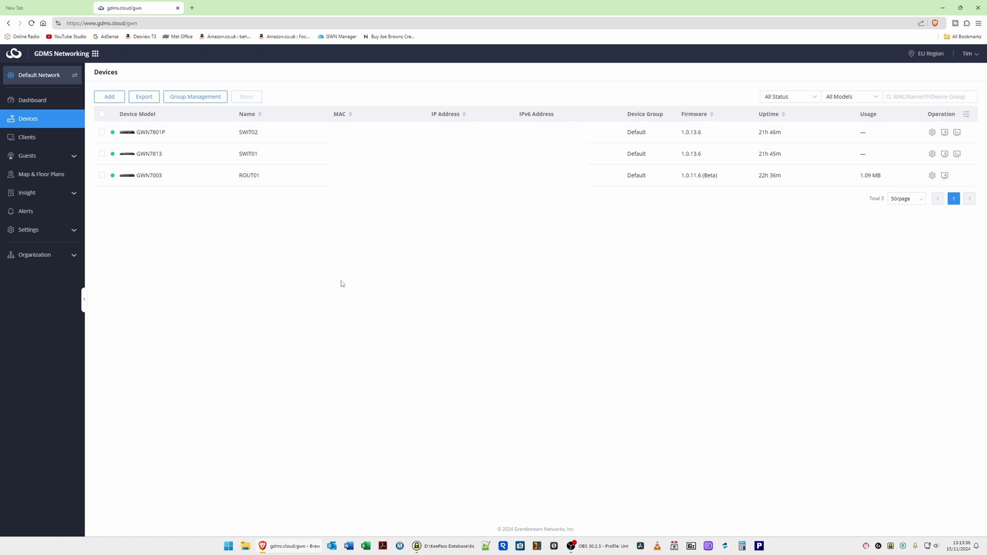
{"action": "left_click", "coordinate": [110, 98]}
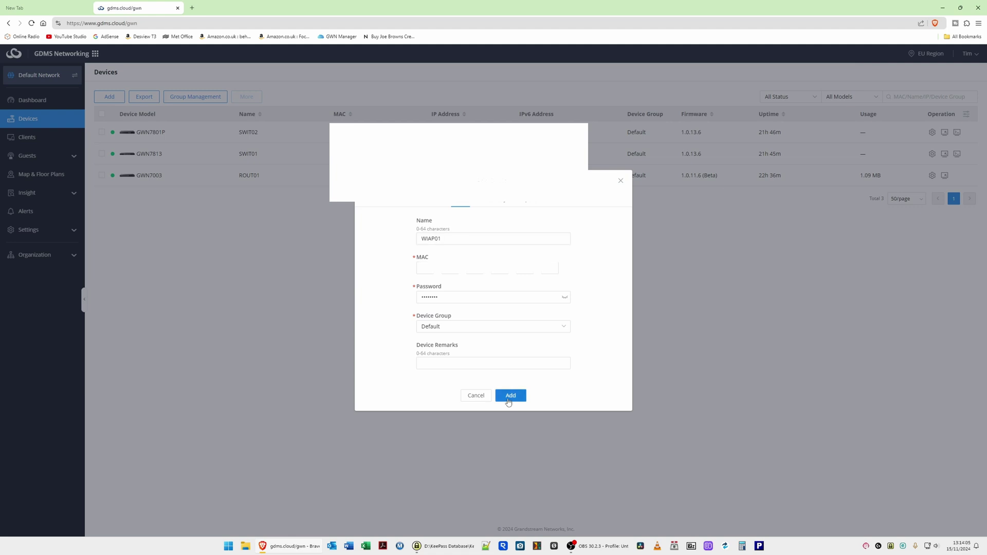
{"action": "left_click", "coordinate": [510, 396]}
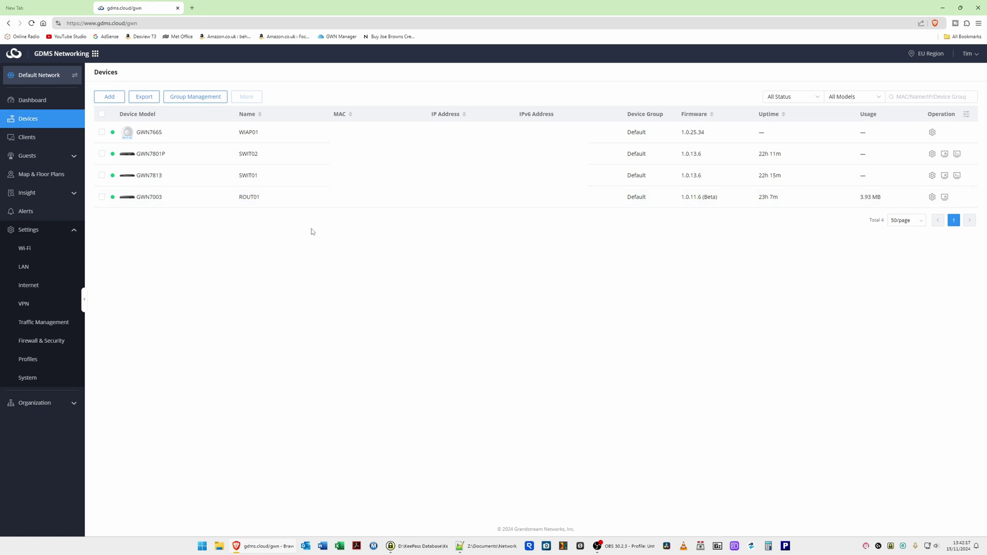
{"action": "left_click", "coordinate": [35, 100]}
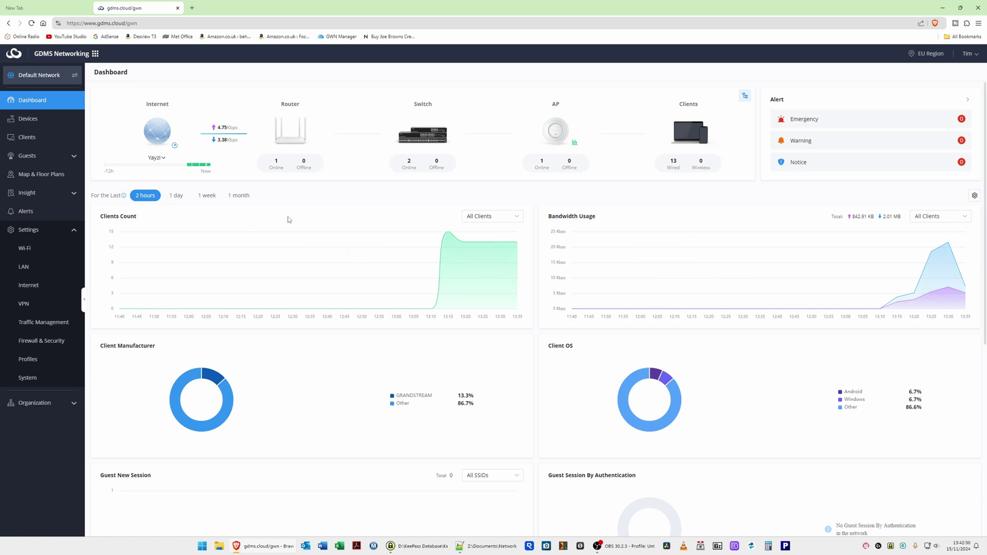
{"action": "mouse_move", "coordinate": [465, 258]}
{"action": "scroll", "coordinate": [804, 377], "scroll_direction": "down", "scroll_amount": 2}
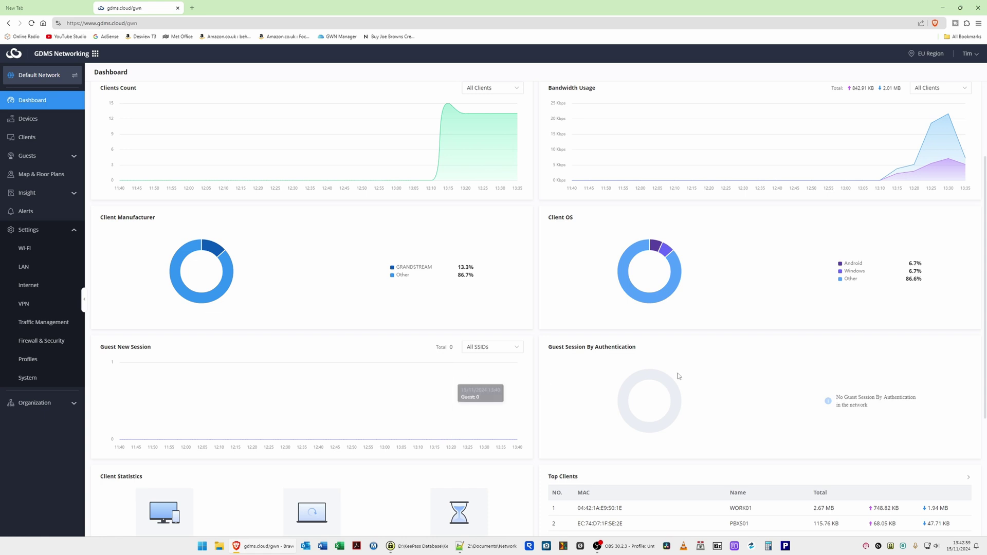
{"action": "scroll", "coordinate": [801, 374], "scroll_direction": "down", "scroll_amount": 2}
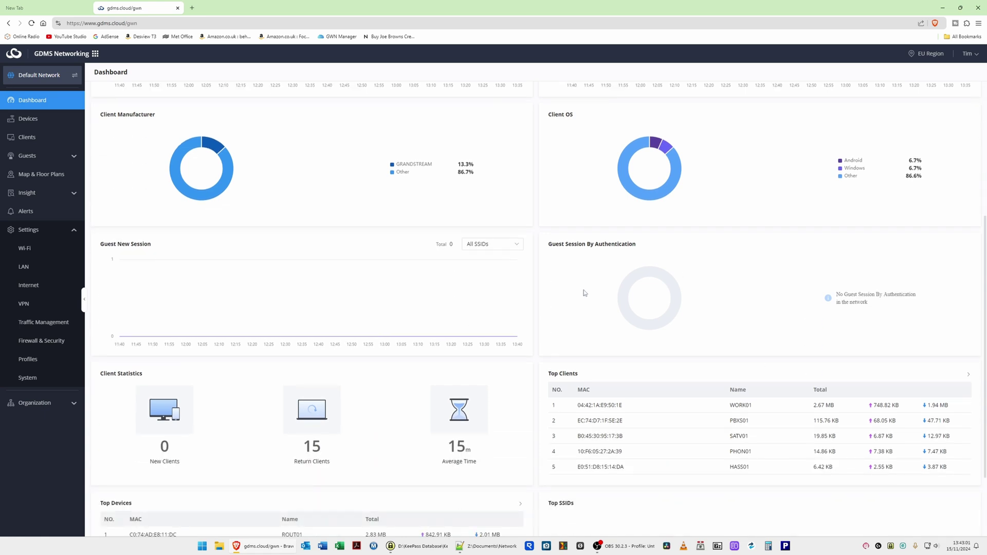
{"action": "scroll", "coordinate": [619, 307], "scroll_direction": "up", "scroll_amount": 1}
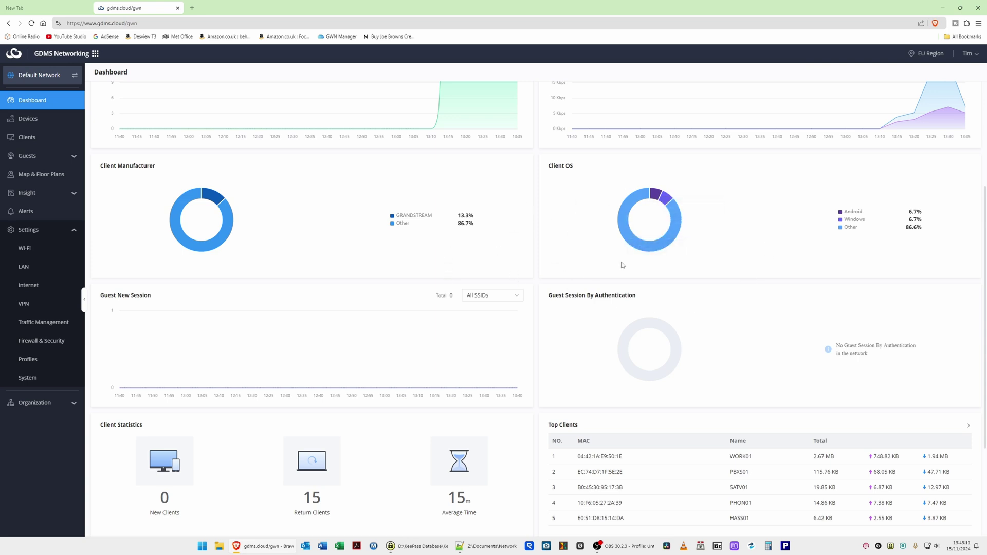
{"action": "scroll", "coordinate": [622, 265], "scroll_direction": "down", "scroll_amount": 3}
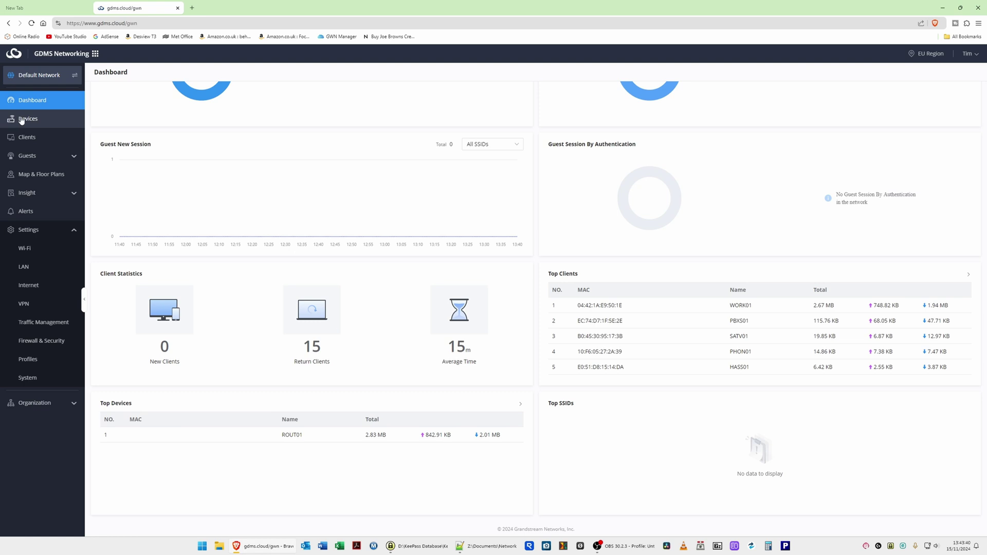
{"action": "left_click", "coordinate": [38, 125]}
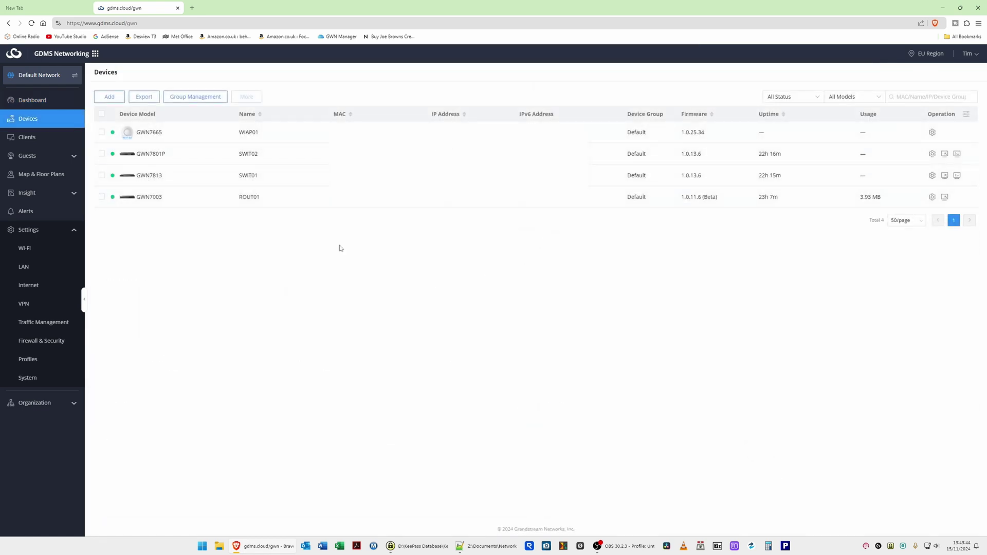
- Review Clients and the guests' Online Status, ending on the empty guest Voucher page
{"action": "left_click", "coordinate": [24, 139]}
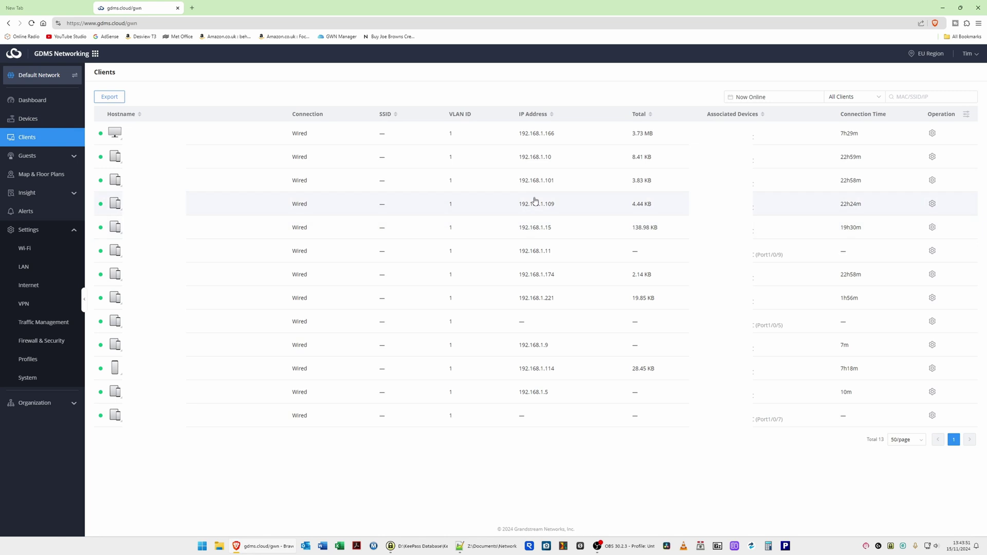
{"action": "left_click", "coordinate": [23, 157]}
{"action": "left_click", "coordinate": [38, 176]}
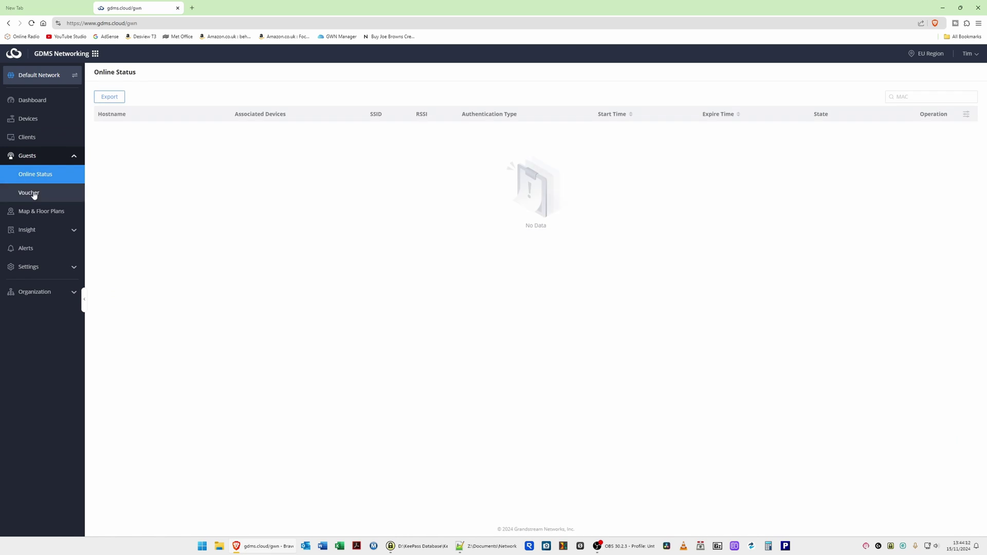
{"action": "left_click", "coordinate": [33, 194]}
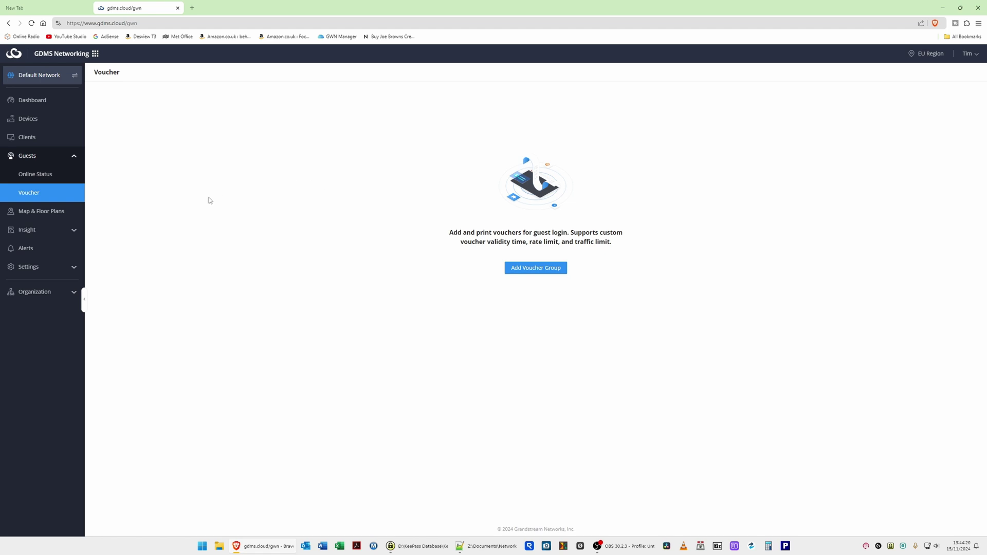
- Set the Map & Floor Plans map component to Open Street Map and save
{"action": "left_click", "coordinate": [51, 211]}
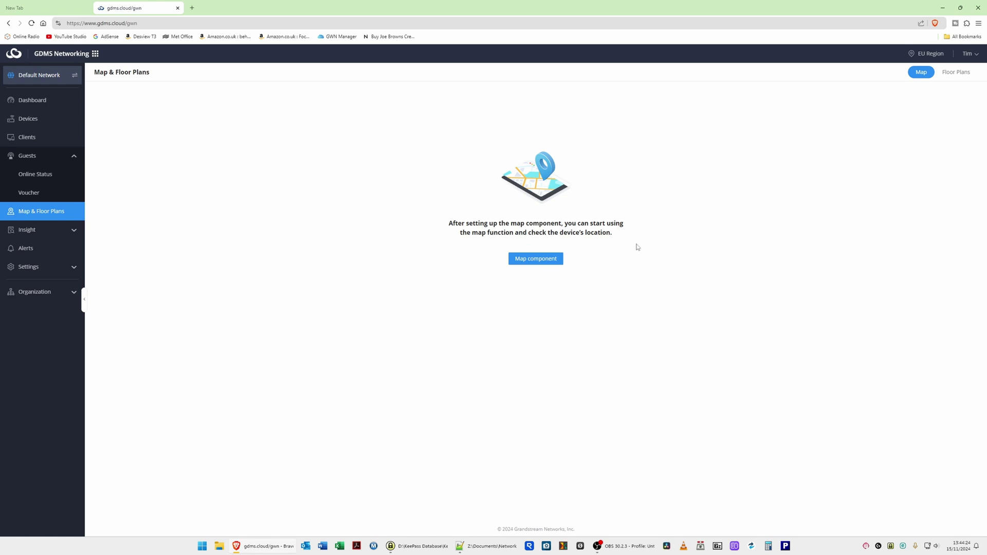
{"action": "left_click", "coordinate": [546, 259]}
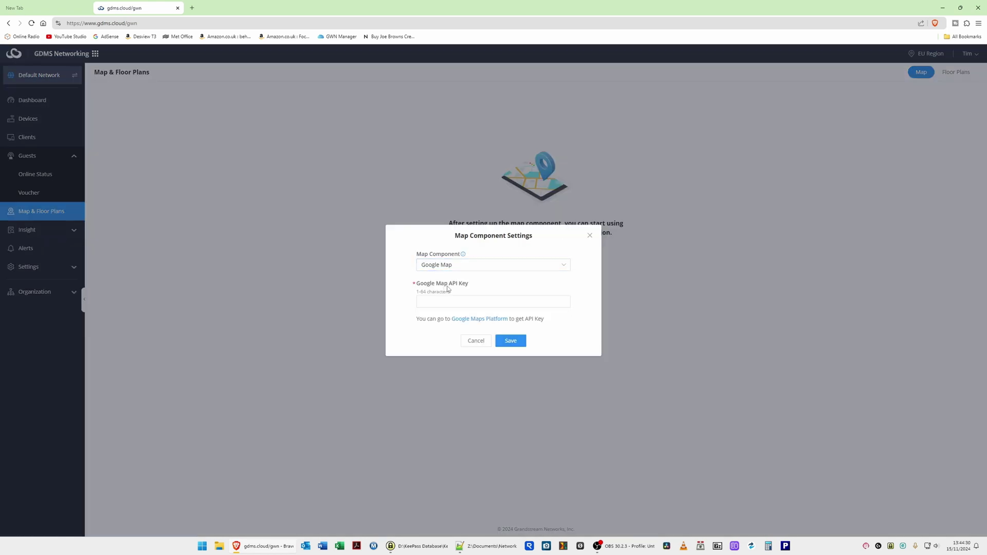
{"action": "left_click", "coordinate": [444, 265]}
{"action": "left_click", "coordinate": [444, 295]}
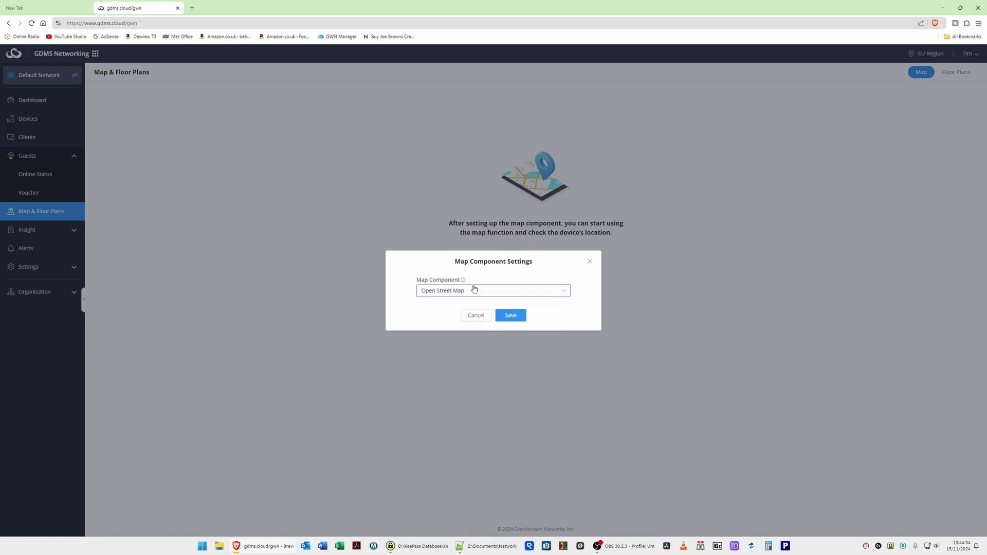
{"action": "left_click", "coordinate": [501, 314]}
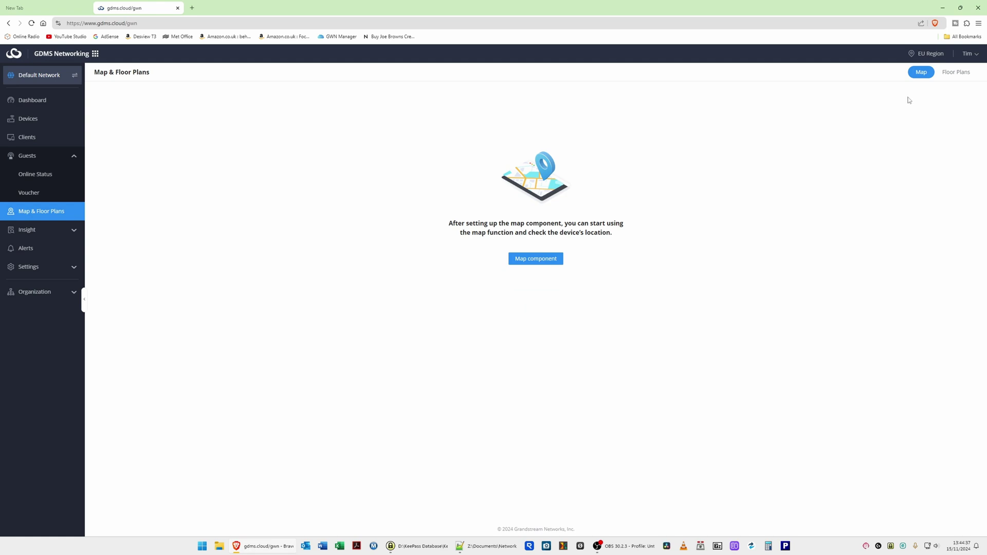
- Look at the empty Floor Plans view, cancelling the new building form
{"action": "left_click", "coordinate": [957, 73]}
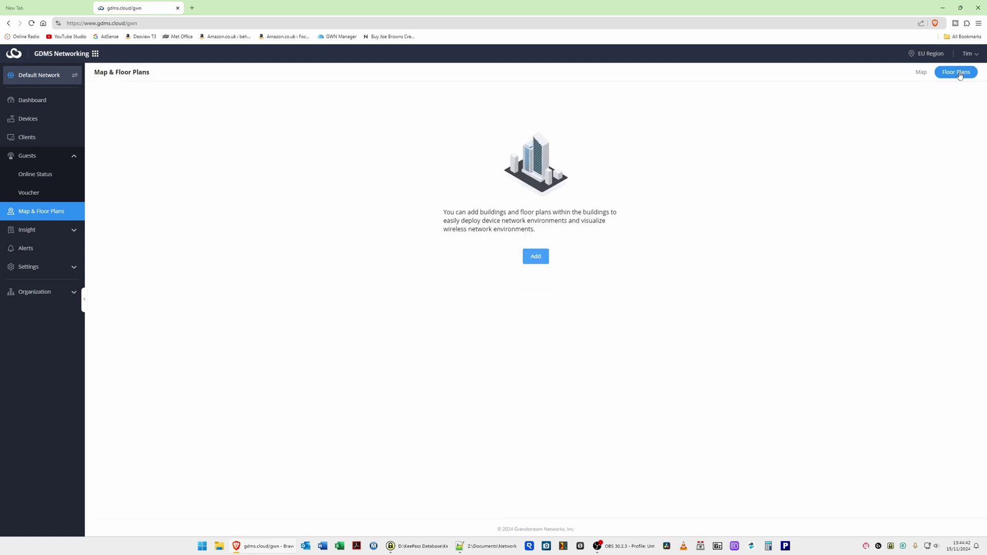
{"action": "left_click", "coordinate": [543, 258]}
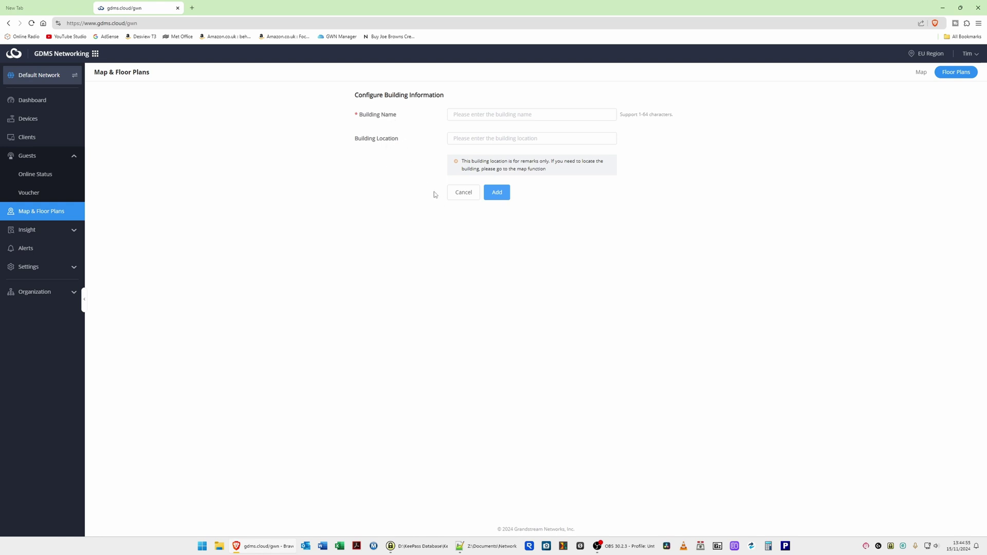
{"action": "left_click", "coordinate": [461, 193]}
- Run a Site Survey detection, listing 20 nearby 2.4G Wi-Fi networks
{"action": "left_click", "coordinate": [34, 232]}
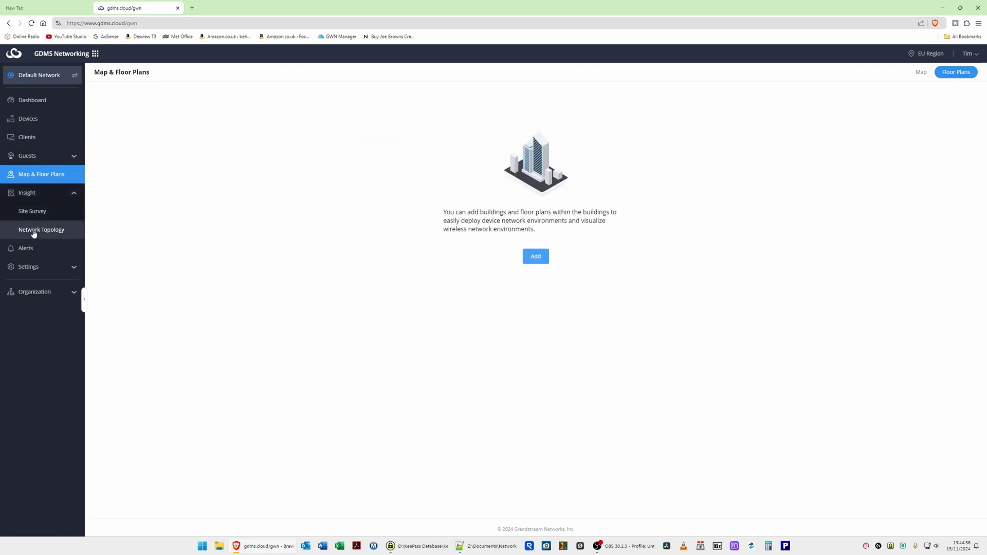
{"action": "left_click", "coordinate": [38, 215]}
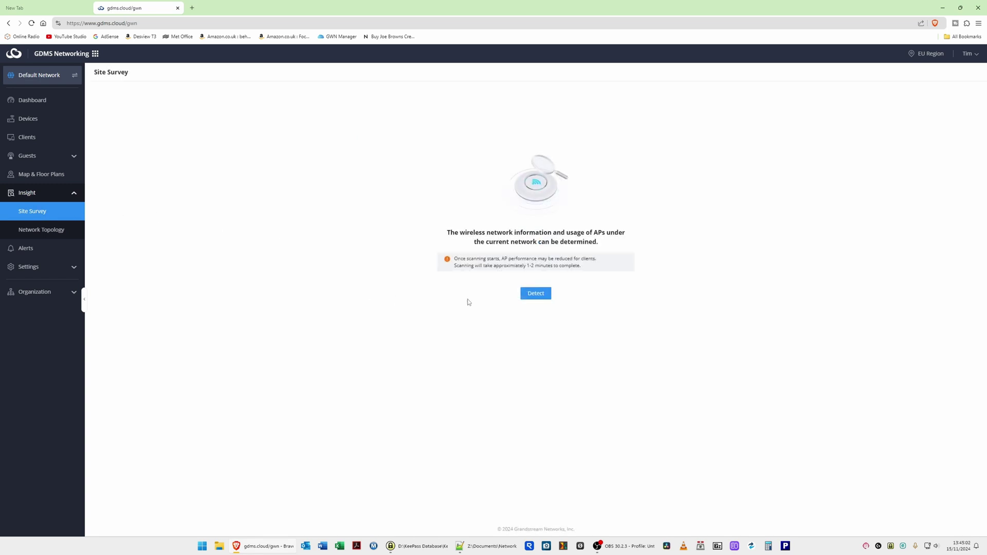
{"action": "left_click", "coordinate": [533, 293]}
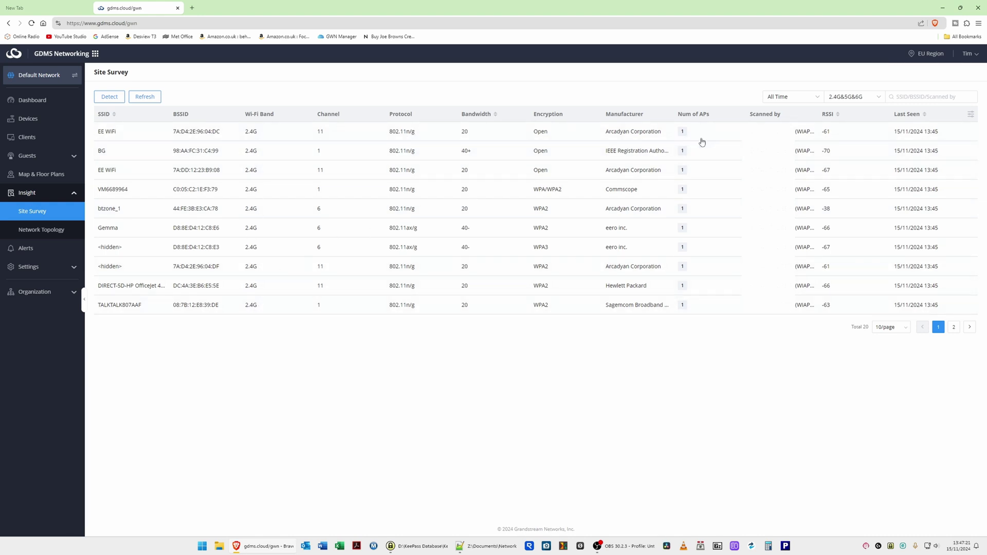
- View the Network Topology, then the Alerts list of 12 ROUT01 configuration-change notices
{"action": "left_click", "coordinate": [46, 232]}
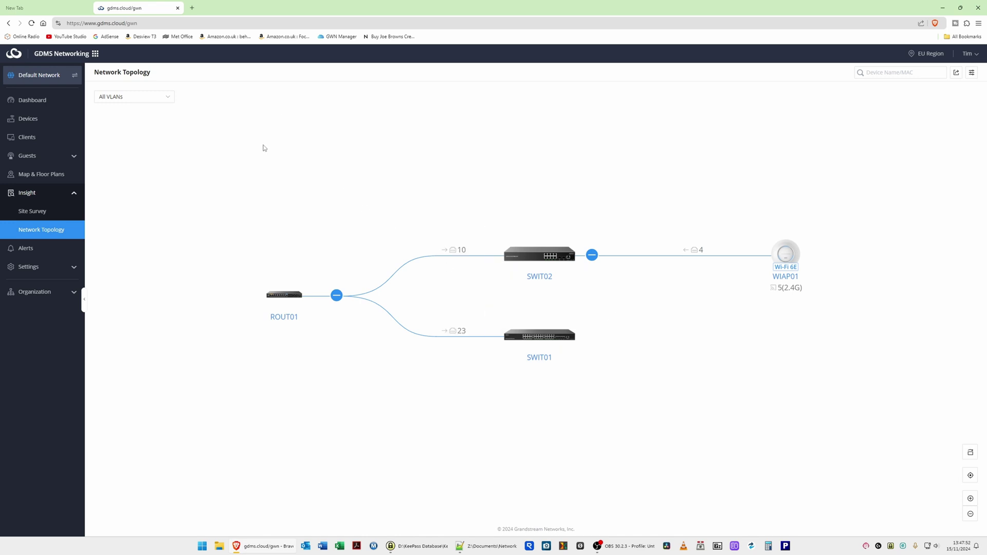
{"action": "left_click", "coordinate": [30, 249]}
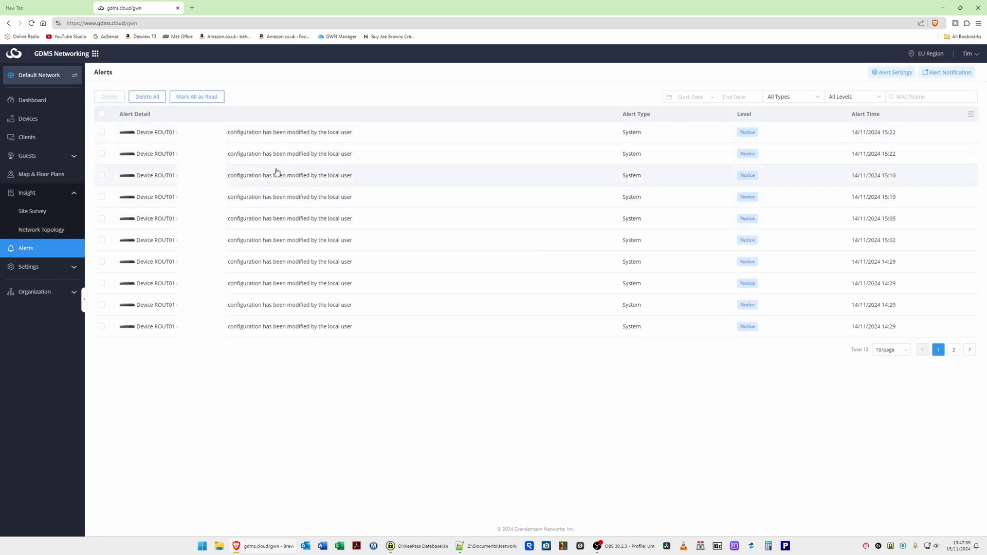
{"action": "left_click", "coordinate": [23, 267]}
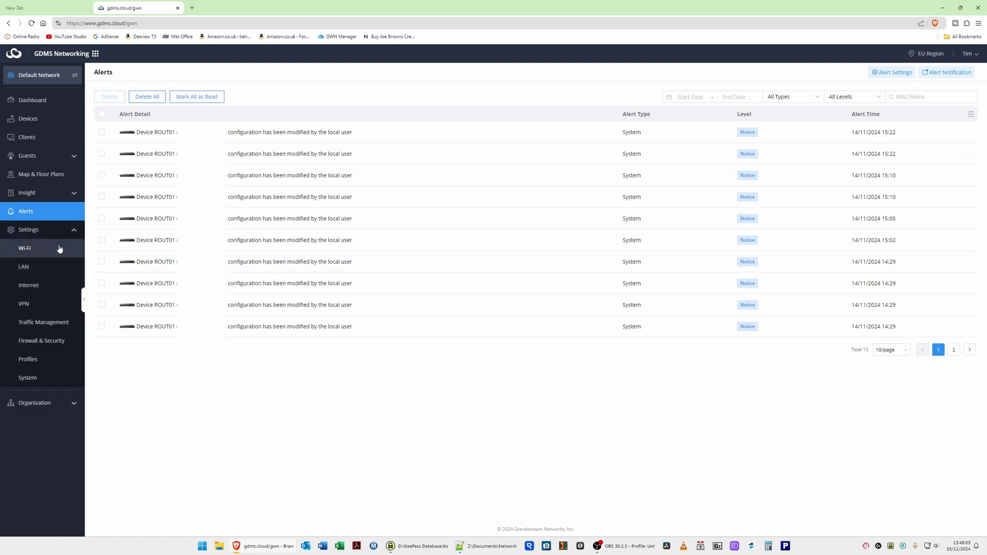
- Look over the Wi-Fi add form, the Default LAN settings, and ROUT01's WAN port 9 Internet page
{"action": "left_click", "coordinate": [36, 250]}
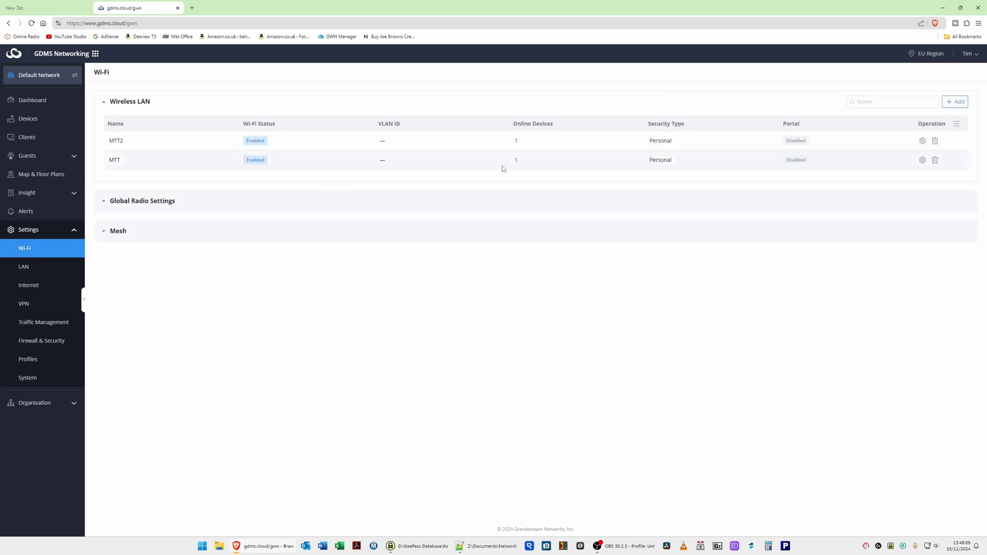
{"action": "left_click", "coordinate": [955, 102]}
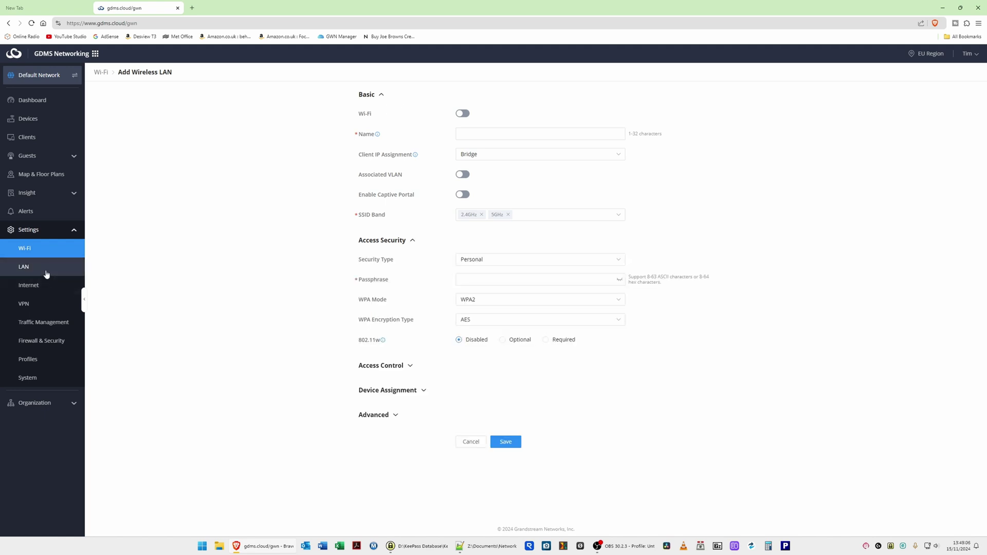
{"action": "left_click", "coordinate": [31, 268]}
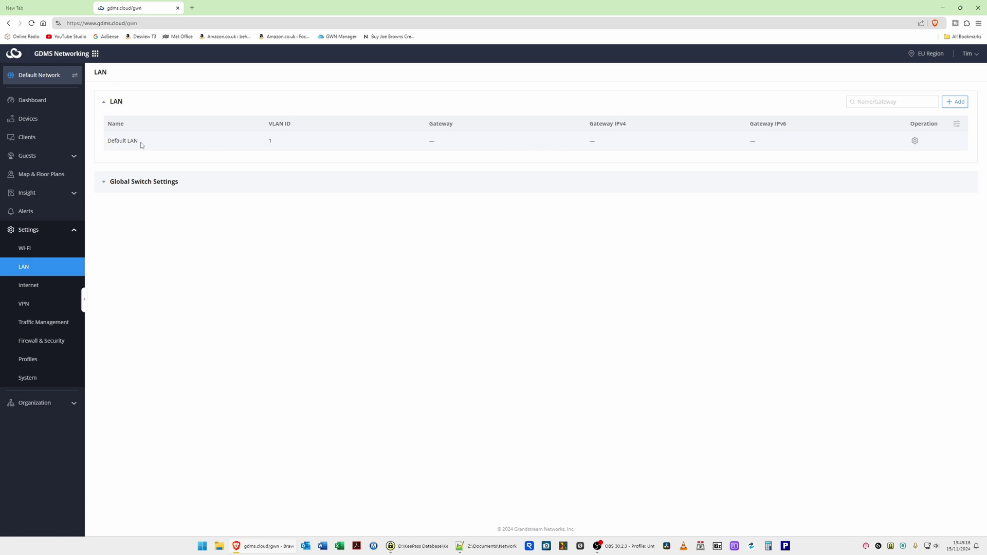
{"action": "left_click", "coordinate": [593, 139]}
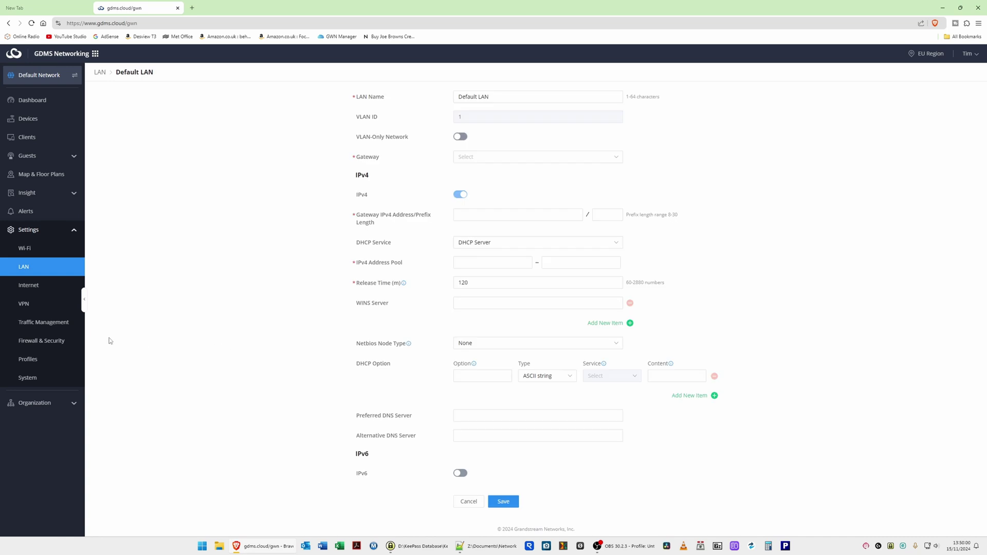
{"action": "left_click", "coordinate": [25, 287]}
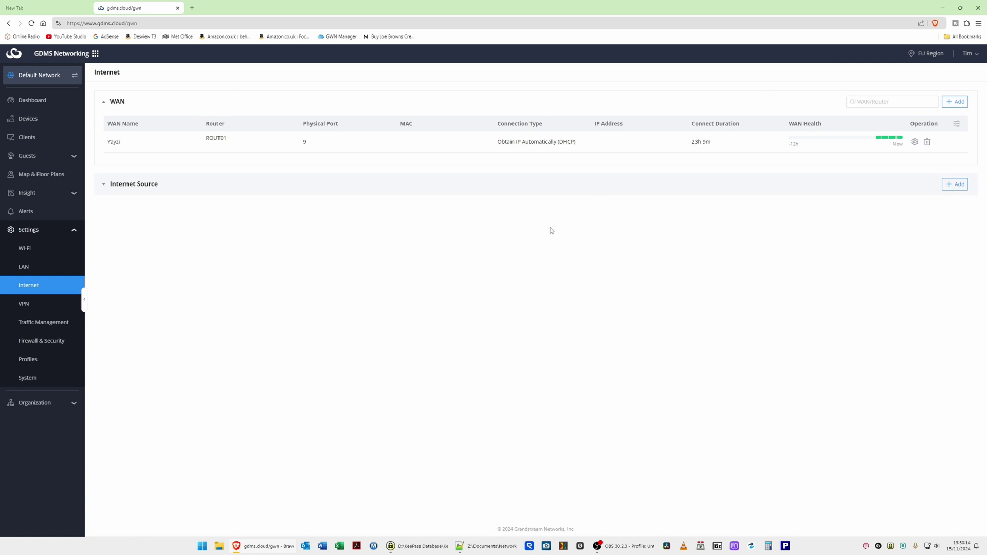
- Review the VPN User and WireGuard sections of the VPN settings, then traffic management
{"action": "left_click", "coordinate": [24, 304]}
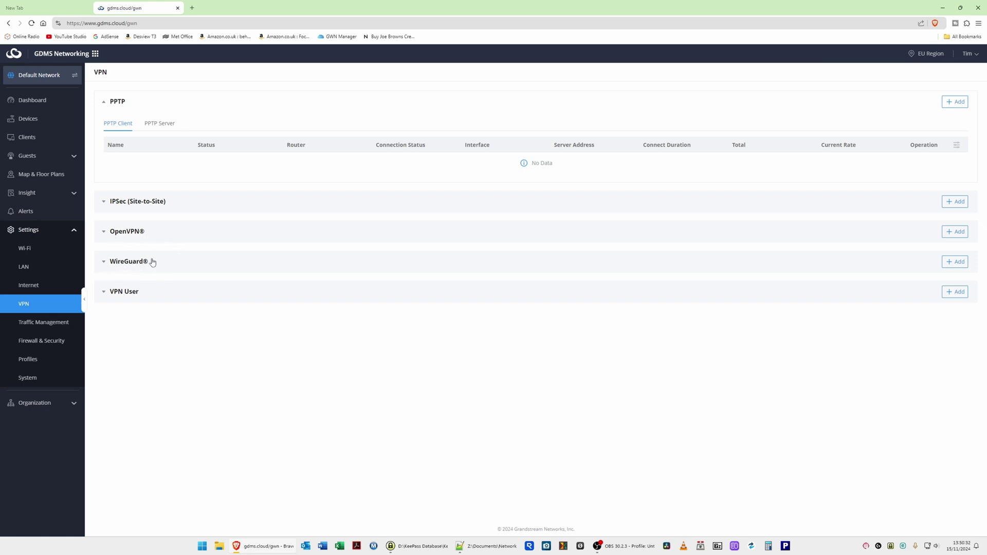
{"action": "left_click", "coordinate": [124, 297]}
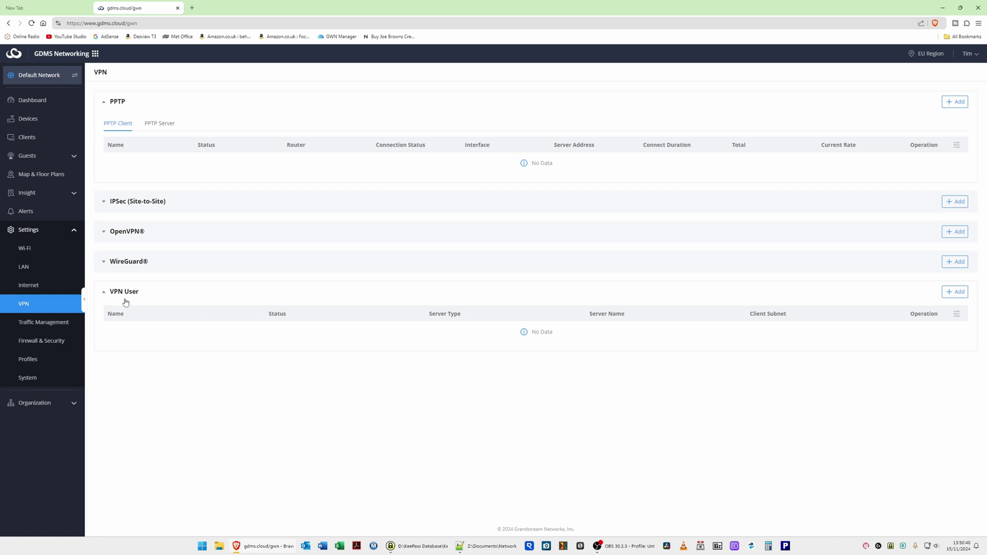
{"action": "left_click", "coordinate": [124, 266]}
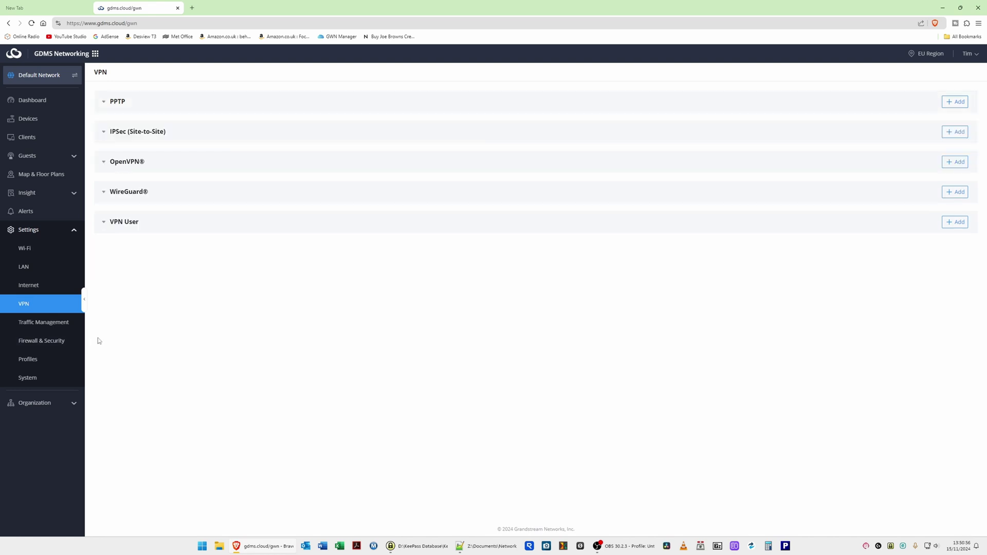
{"action": "left_click", "coordinate": [51, 322]}
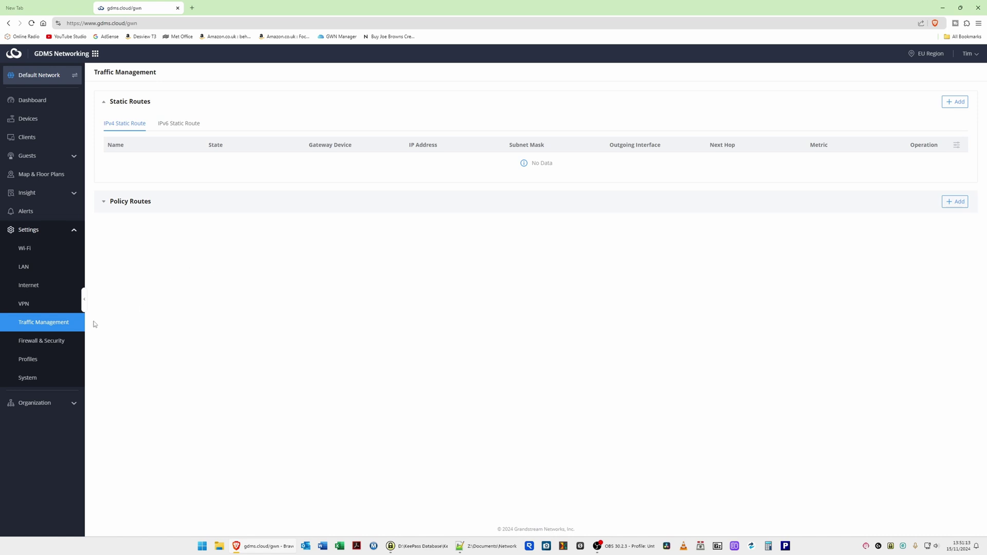
- On Firewall & Security, collapse Rogue AP and reveal the SIP and RTSP ALG toggles
{"action": "left_click", "coordinate": [54, 342]}
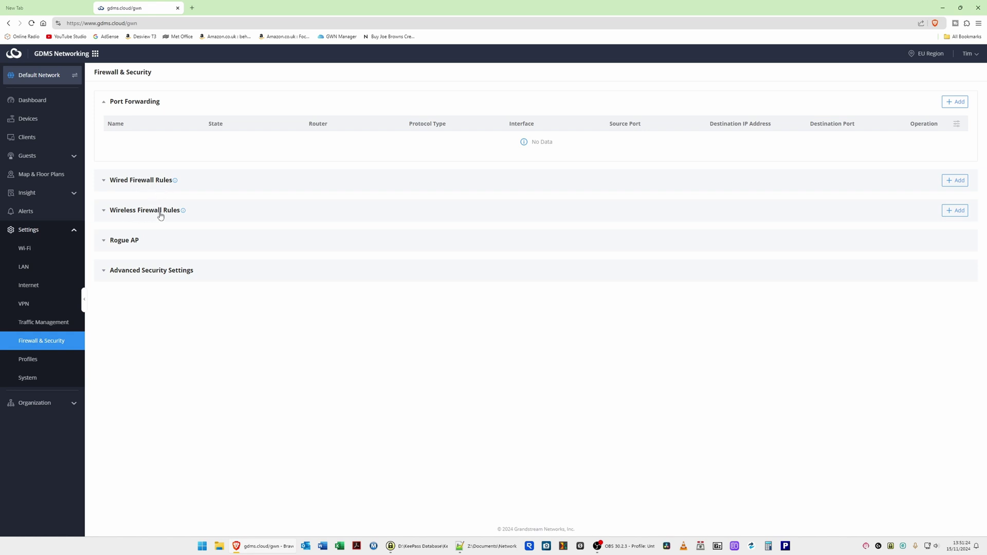
{"action": "left_click", "coordinate": [124, 242]}
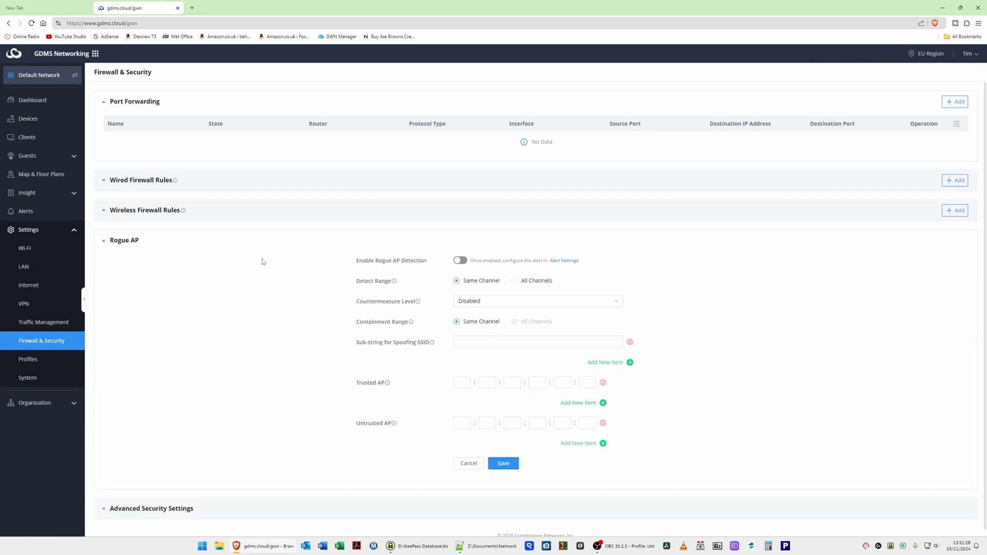
{"action": "left_click", "coordinate": [129, 246]}
{"action": "left_click", "coordinate": [142, 274]}
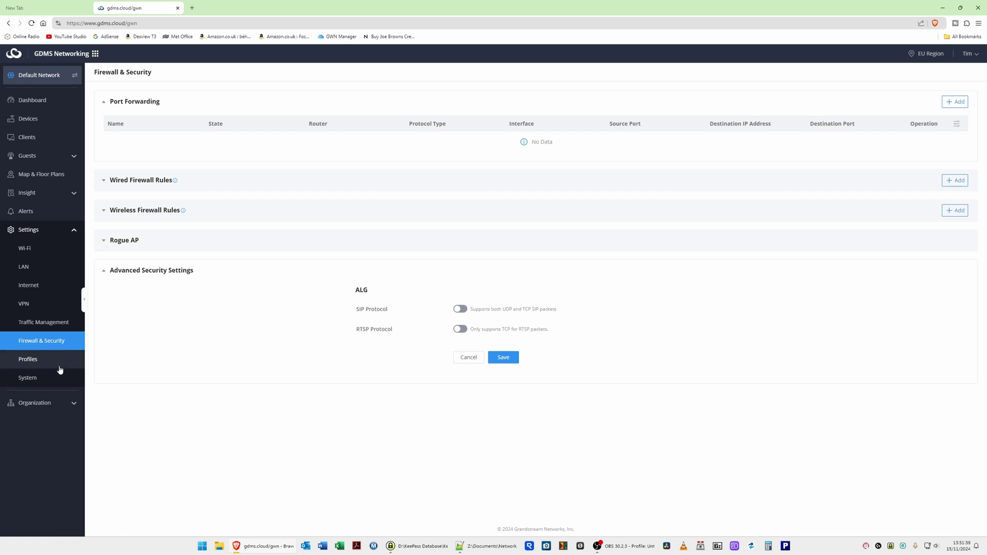
- On the Profiles page, expand and collapse the empty Splash Page and the Port Profile sections
{"action": "left_click", "coordinate": [31, 360]}
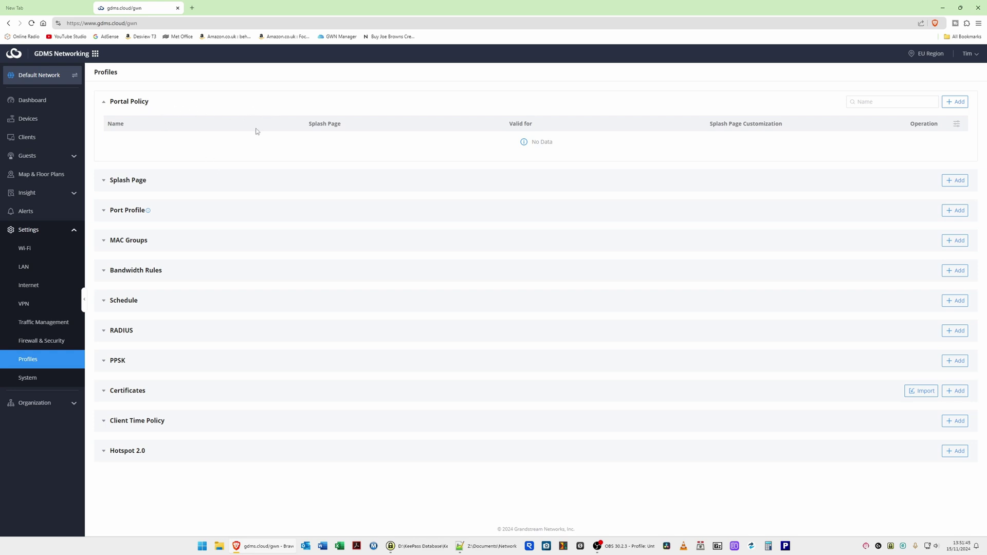
{"action": "left_click", "coordinate": [133, 181]}
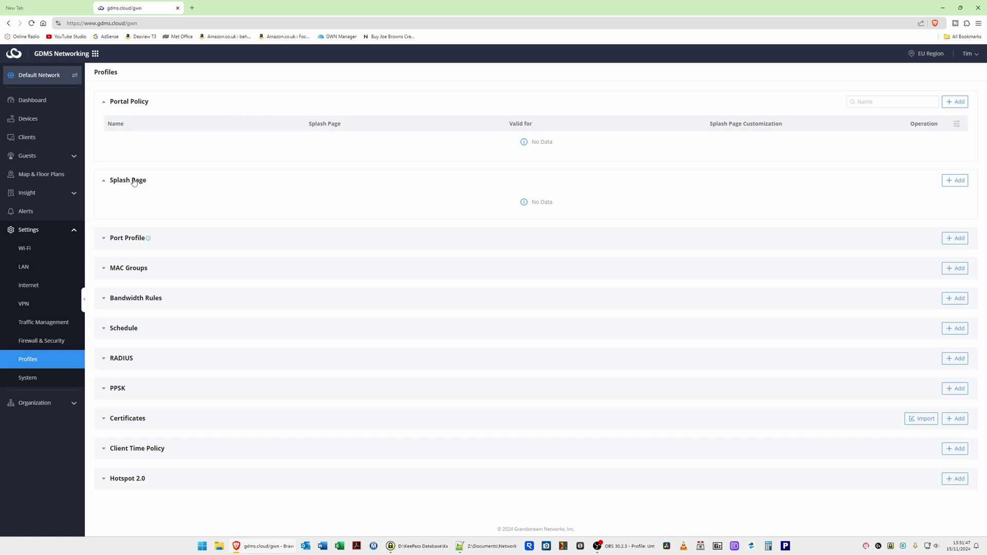
{"action": "left_click", "coordinate": [134, 181]}
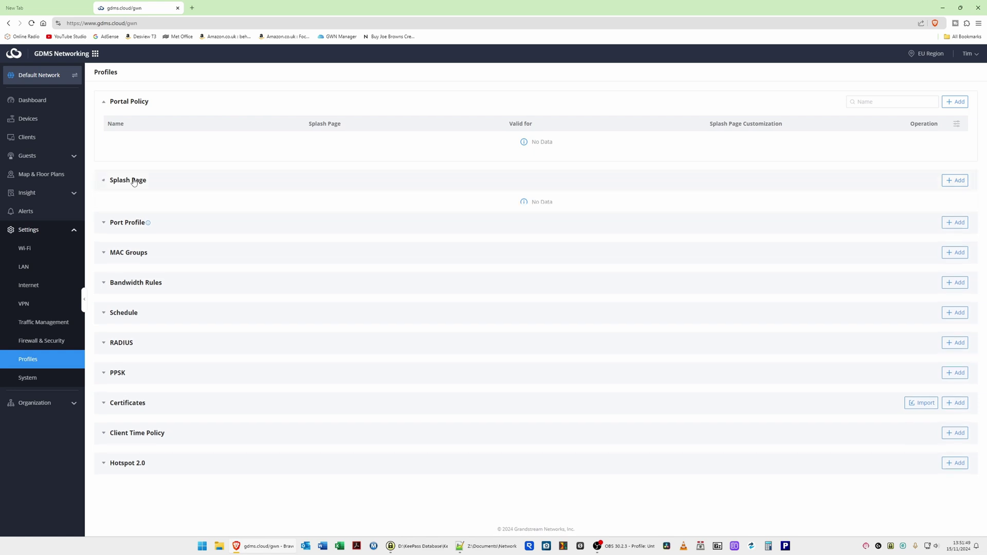
{"action": "left_click", "coordinate": [124, 212]}
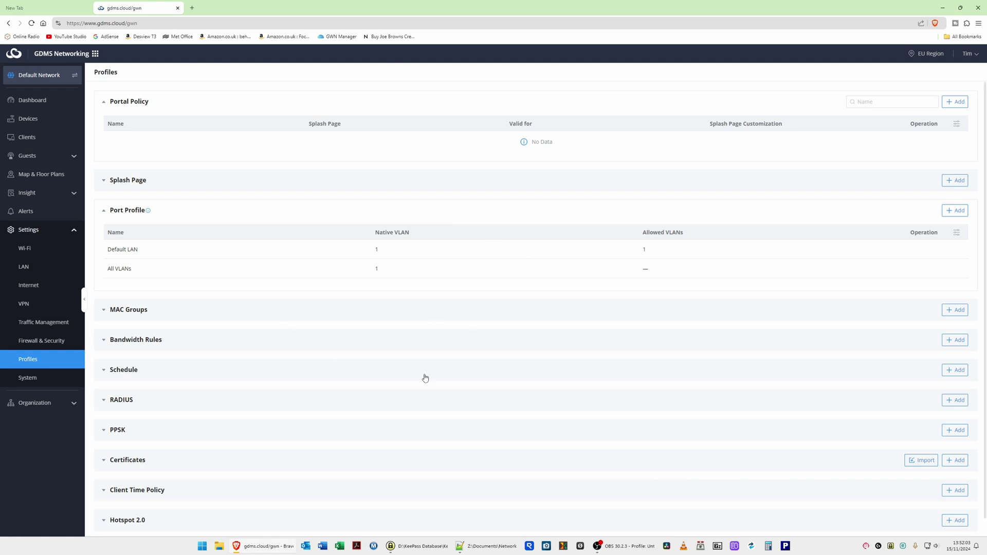
{"action": "left_click", "coordinate": [382, 203]}
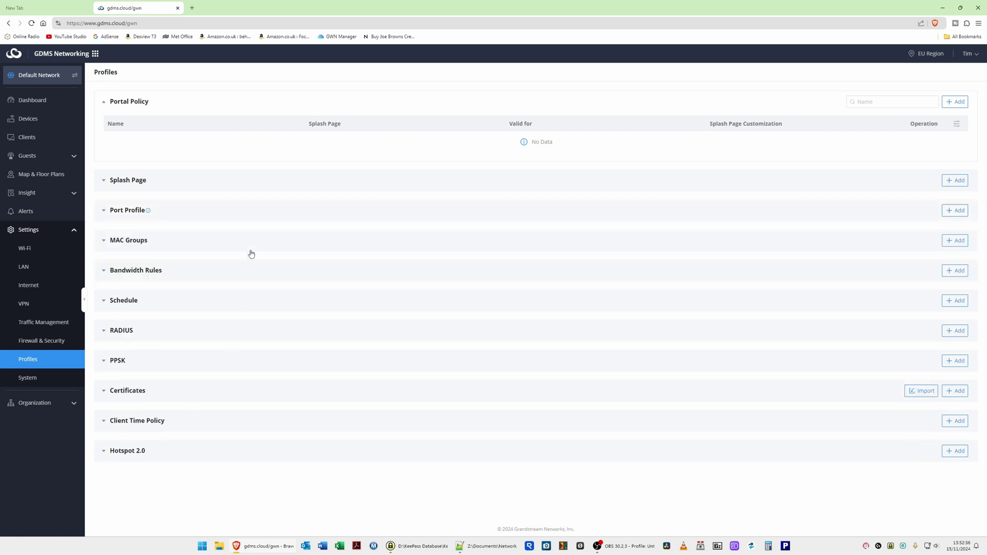
- Inspect URL Access Log, Guest Information and Syslog (local server, Warning level, UDP) in System settings
{"action": "left_click", "coordinate": [30, 377]}
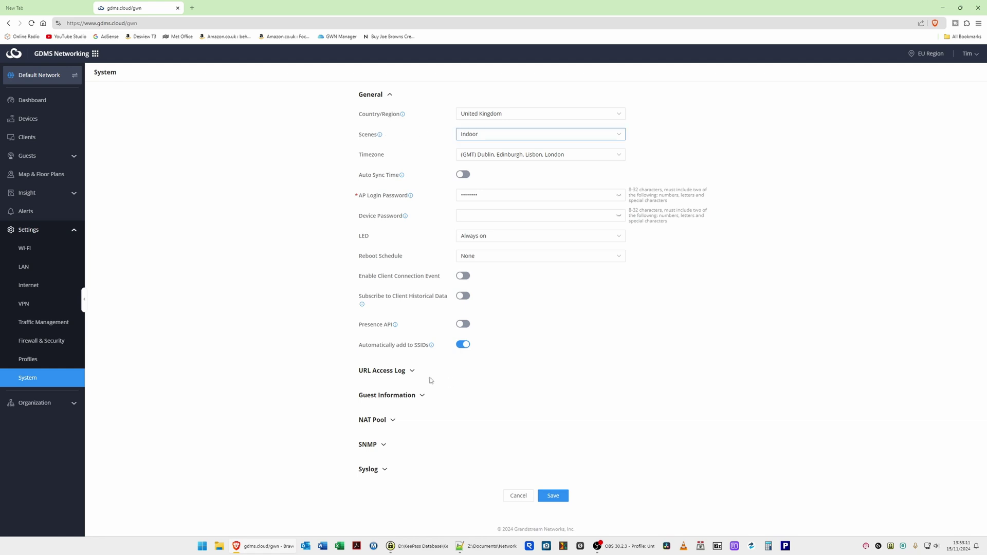
{"action": "left_click", "coordinate": [381, 372]}
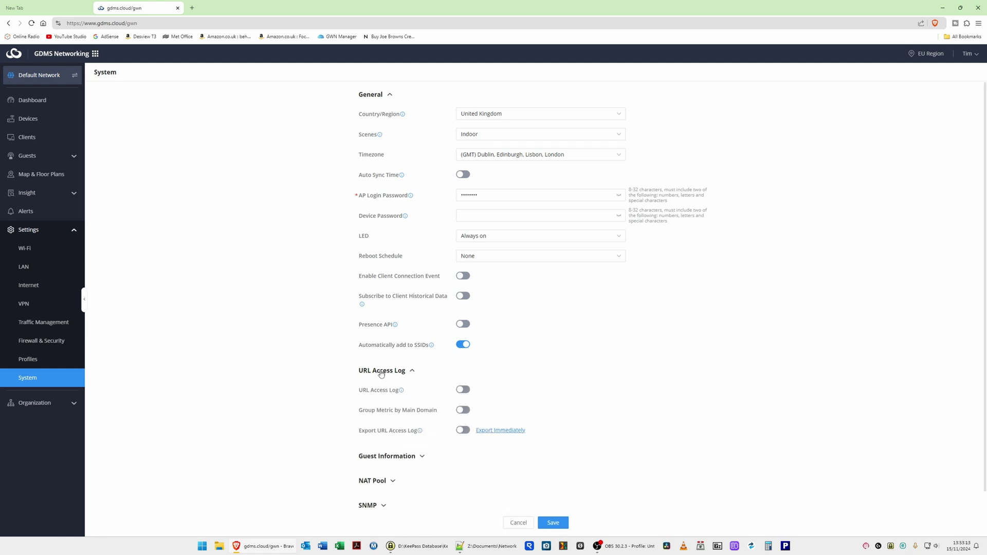
{"action": "left_click", "coordinate": [381, 372]}
{"action": "left_click", "coordinate": [403, 396]}
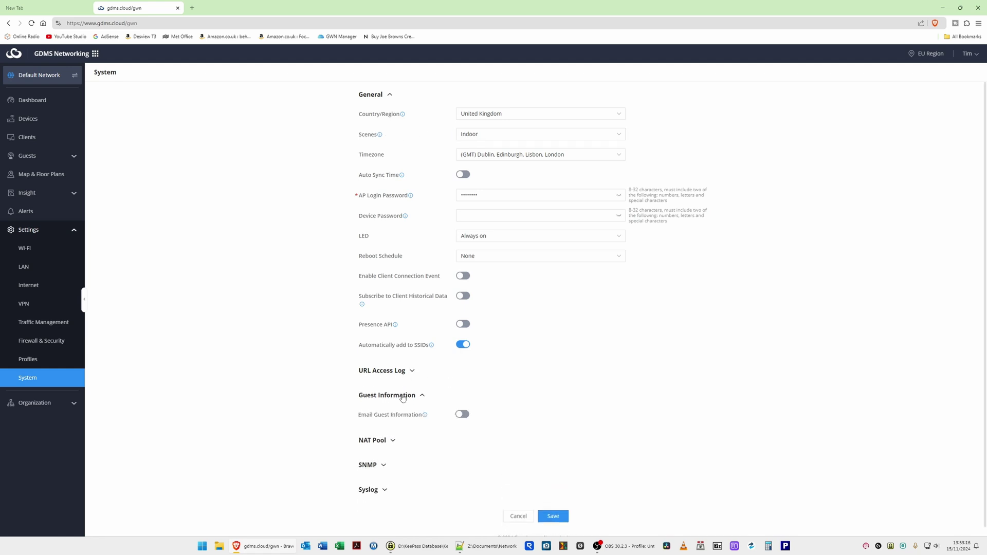
{"action": "left_click", "coordinate": [403, 397]}
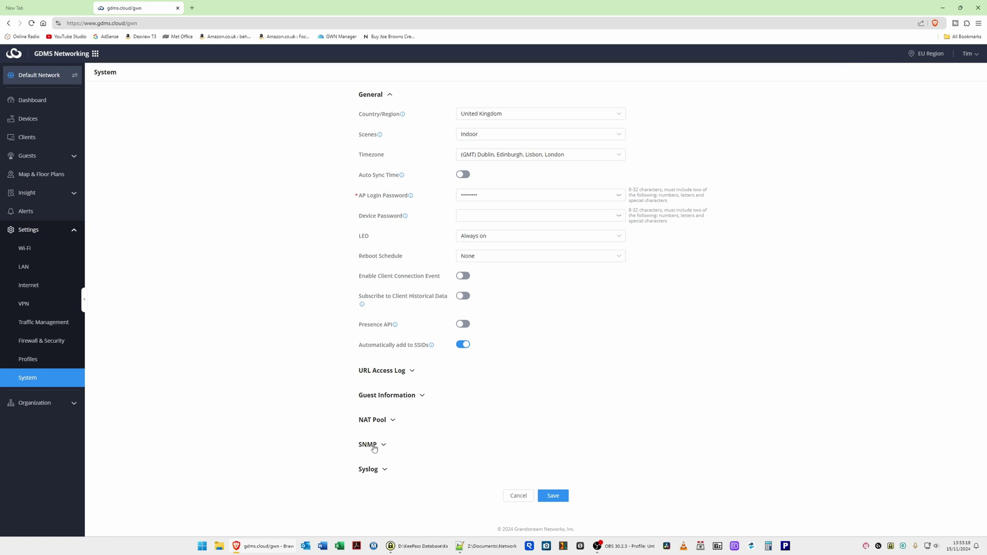
{"action": "left_click", "coordinate": [374, 470]}
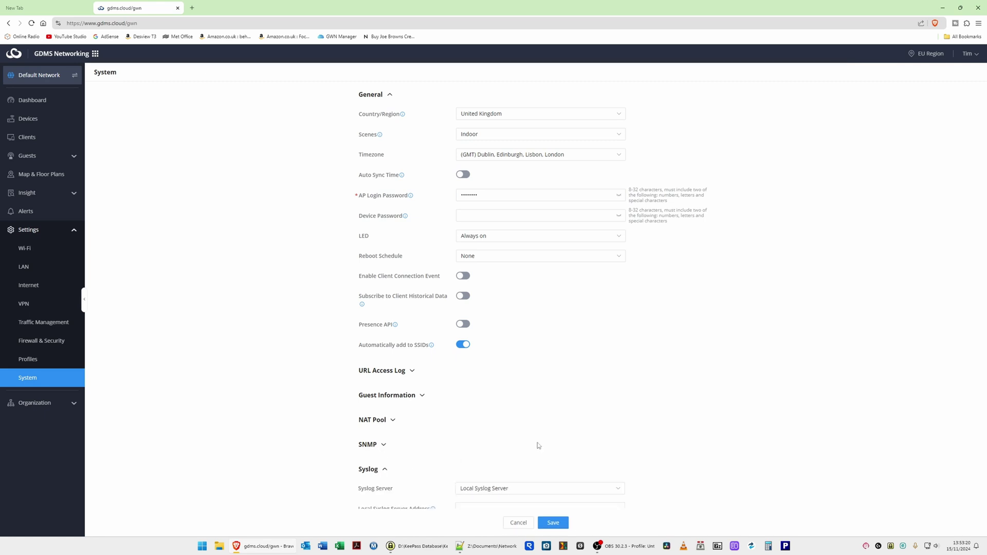
{"action": "scroll", "coordinate": [536, 445], "scroll_direction": "down", "scroll_amount": 2}
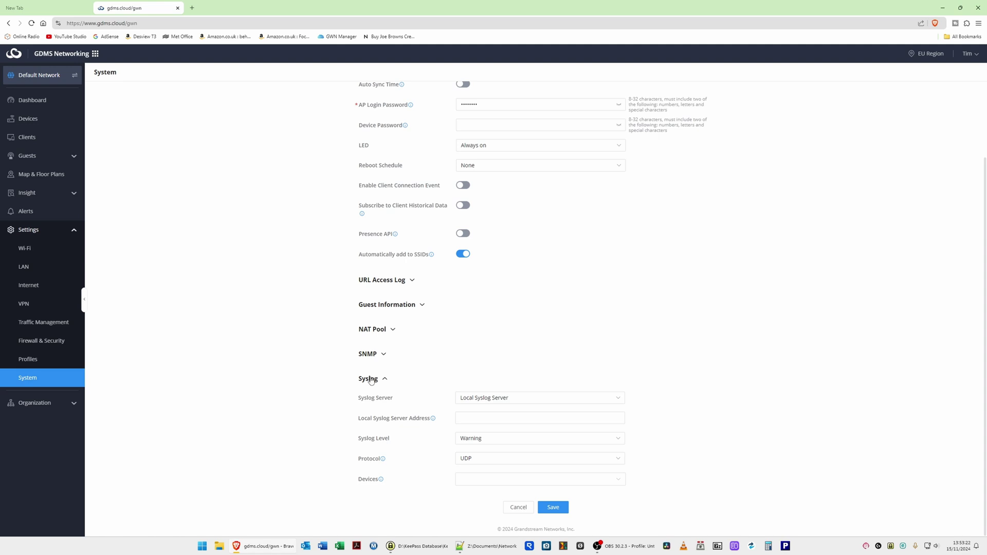
{"action": "left_click", "coordinate": [372, 380]}
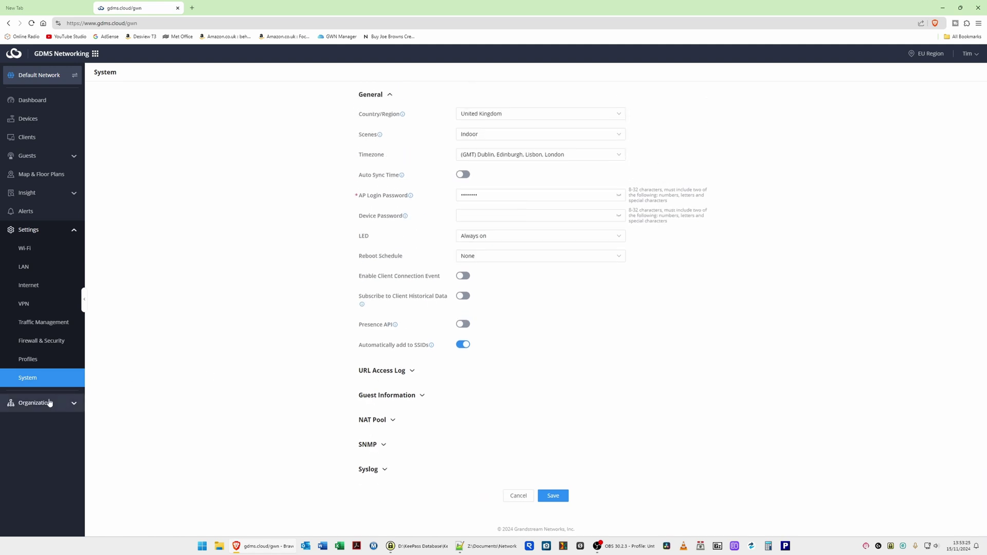
- View the Organization Overview's Location tab, then its Network Overview listing Default Network's devices
{"action": "left_click", "coordinate": [34, 408]}
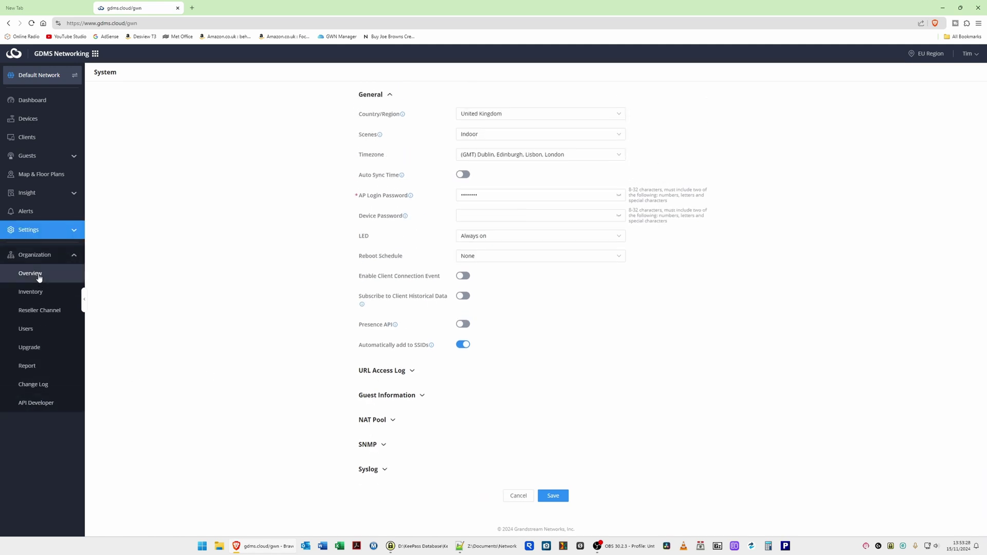
{"action": "left_click", "coordinate": [38, 276]}
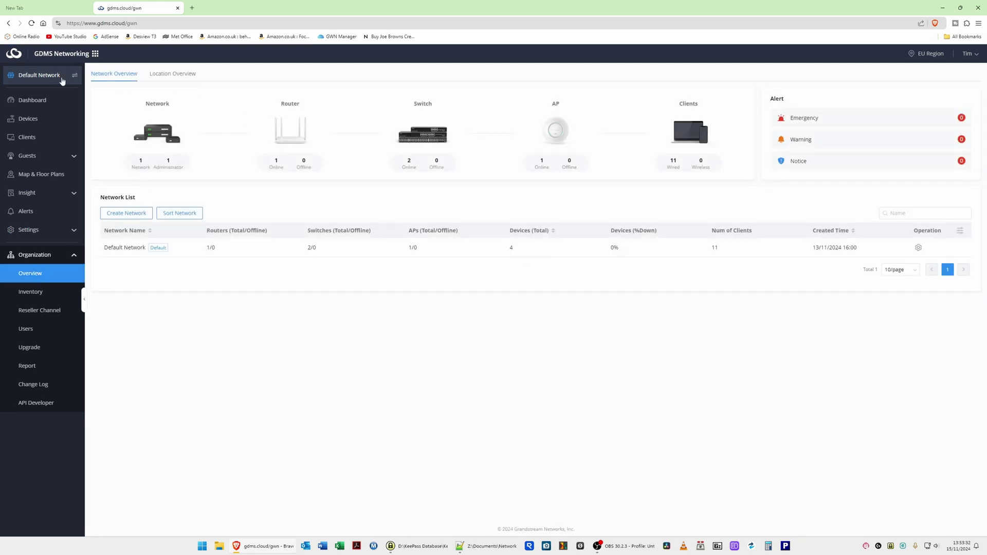
{"action": "left_click", "coordinate": [182, 75]}
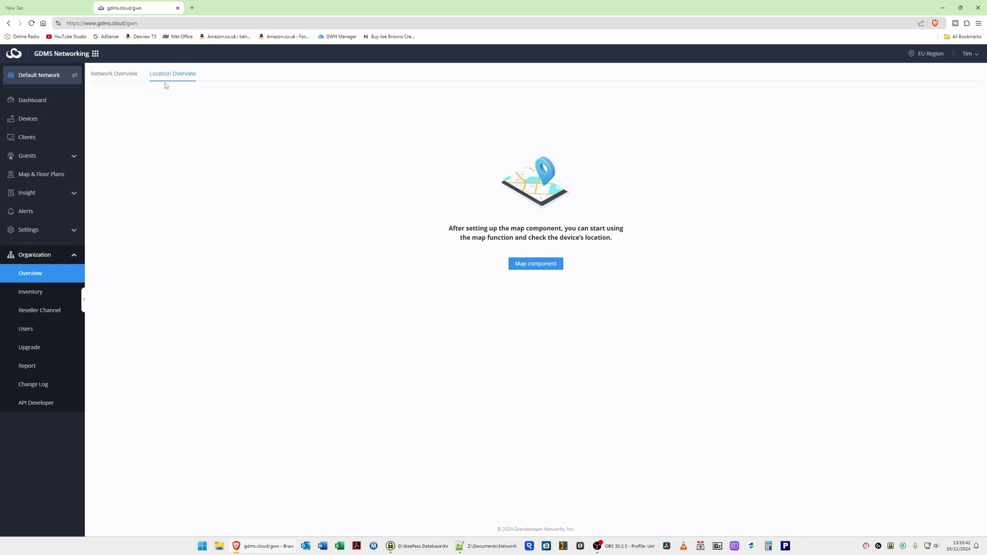
{"action": "left_click", "coordinate": [128, 77]}
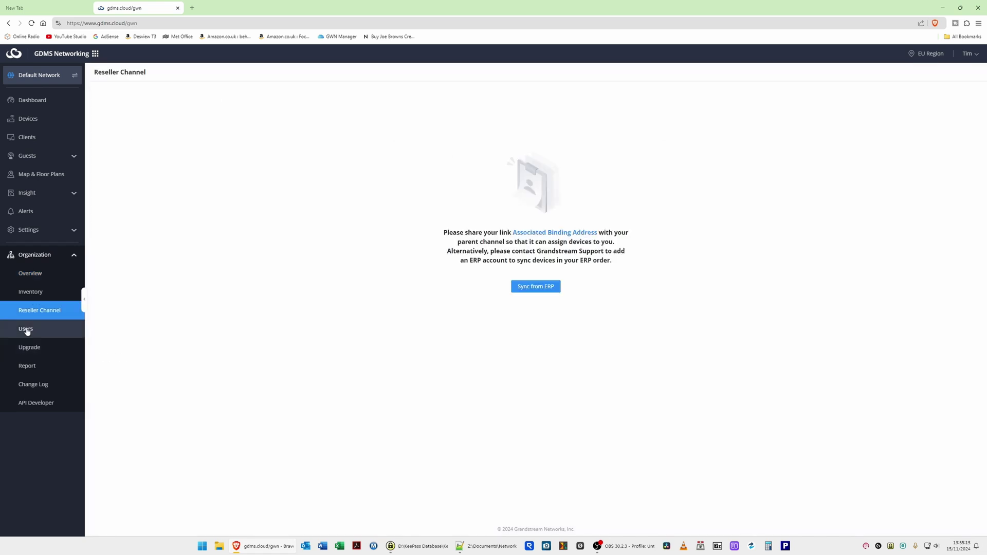
- Visit the organization's Users, Report, and 19-entry Change Log pages
{"action": "left_click", "coordinate": [26, 329]}
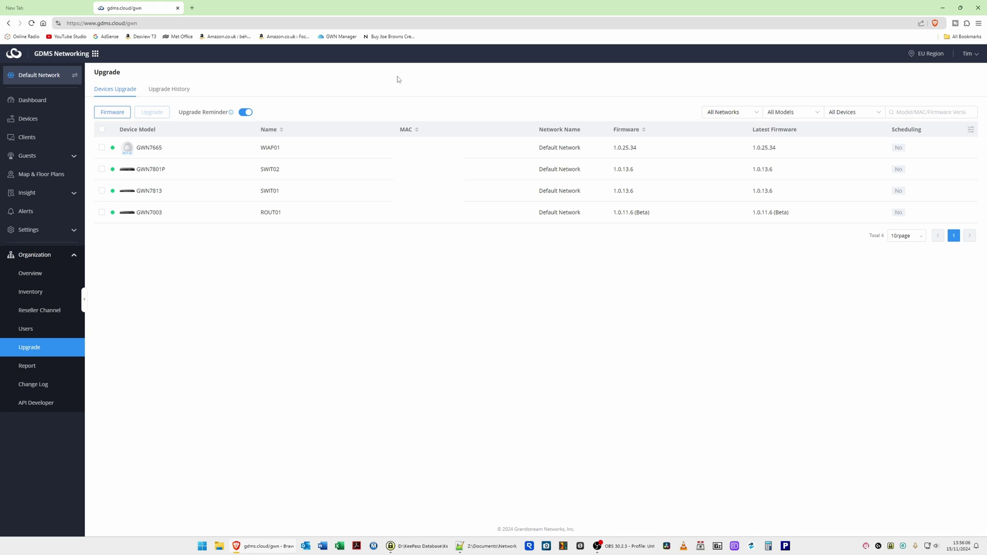
{"action": "left_click", "coordinate": [28, 368]}
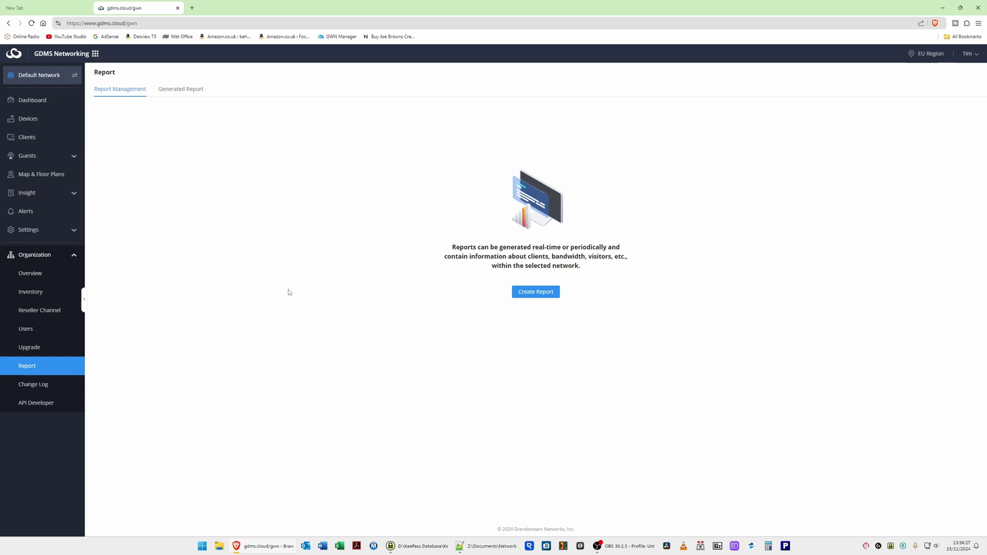
{"action": "left_click", "coordinate": [36, 390]}
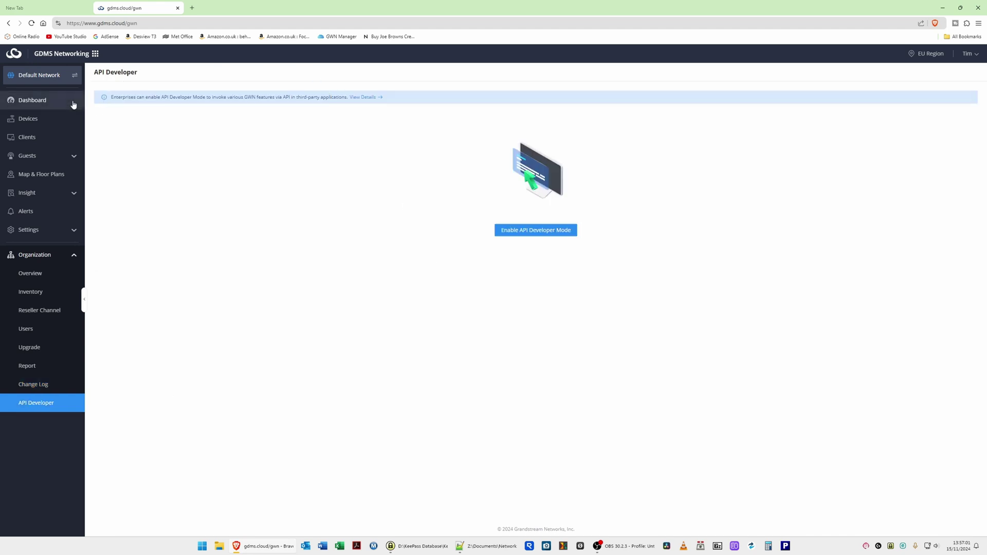
- Return to the Networking dashboard, then switch products to GDMS Unified Communications
{"action": "left_click", "coordinate": [25, 103]}
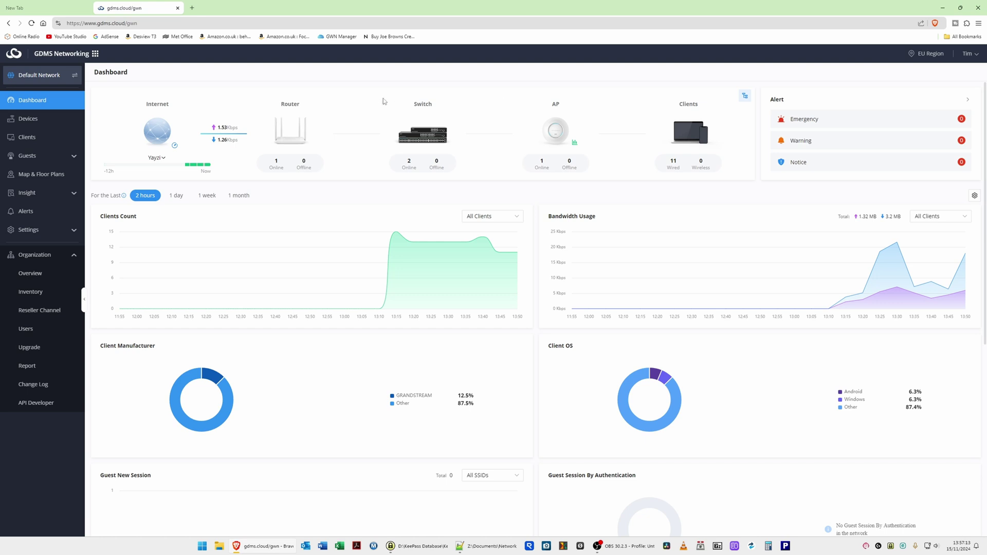
{"action": "left_click", "coordinate": [70, 59]}
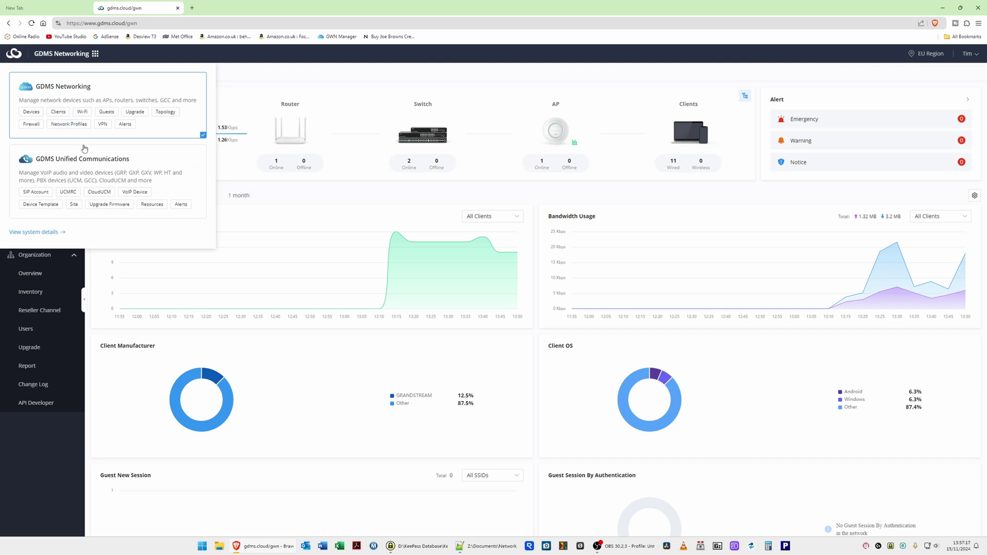
{"action": "left_click", "coordinate": [75, 167]}
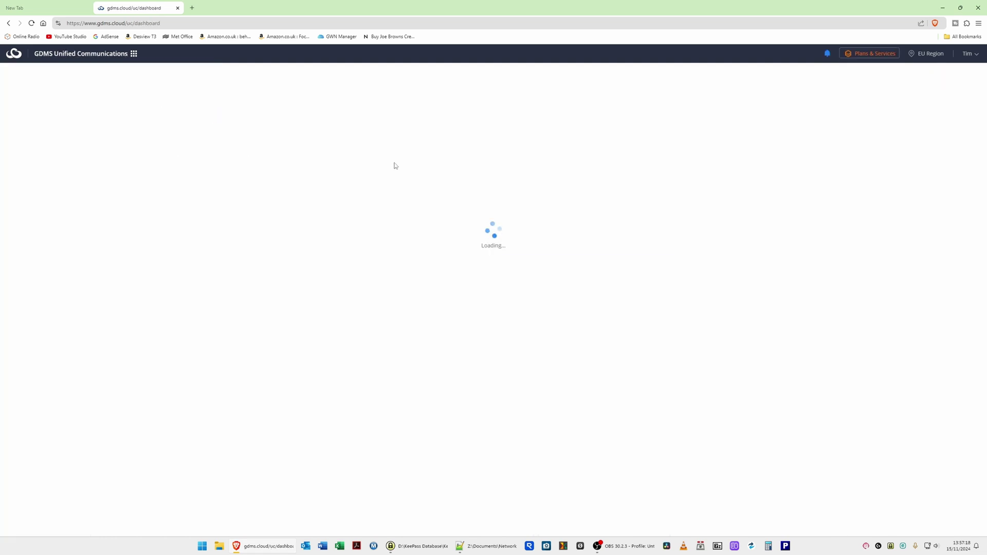